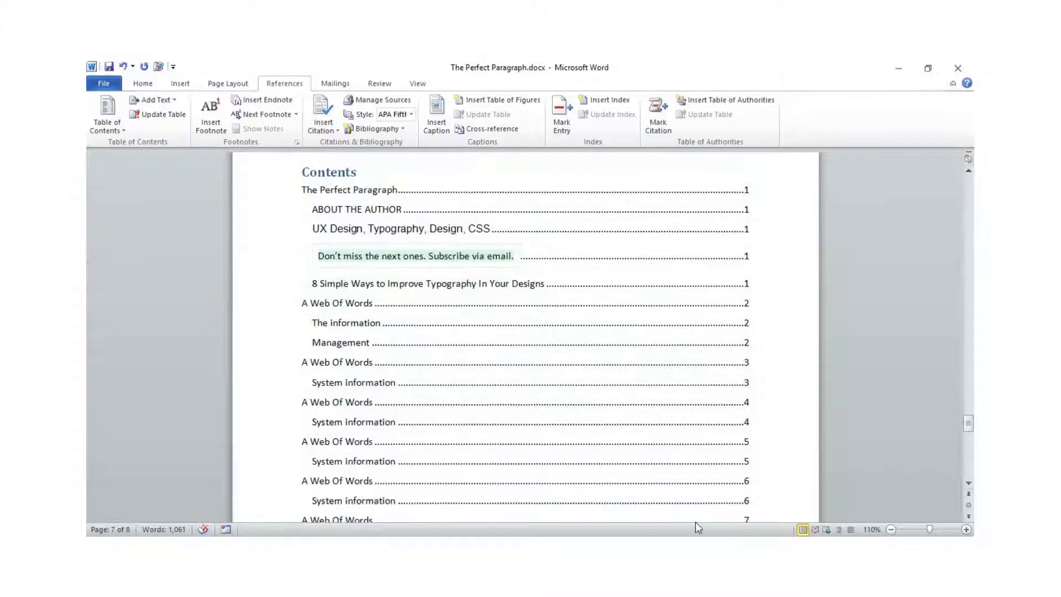
- Select and delete the whole Contents table, then scroll back up to 'The Perfect Paragraph' title
{"action": "left_click", "coordinate": [789, 332]}
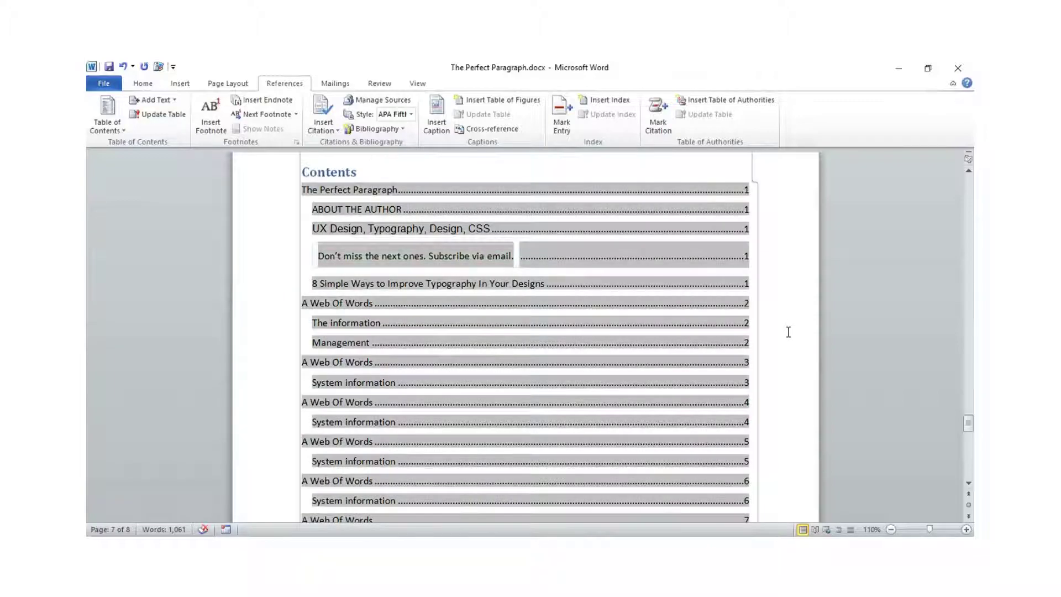
{"action": "left_click", "coordinate": [264, 312]}
{"action": "left_click", "coordinate": [644, 174]}
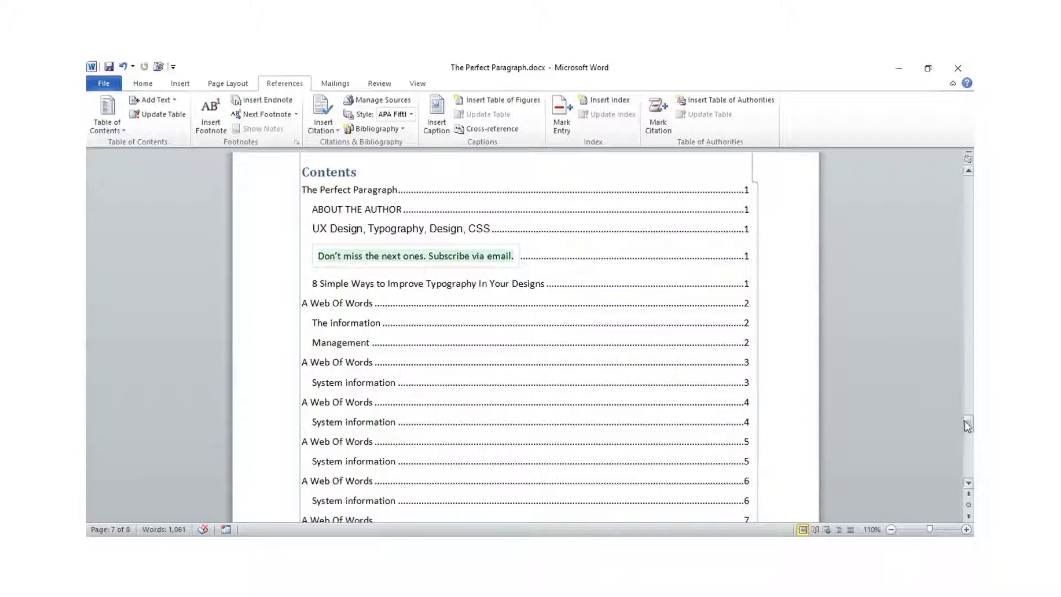
{"action": "mouse_move", "coordinate": [967, 426]}
{"action": "left_mouse_down"}
{"action": "mouse_move", "coordinate": [967, 437]}
{"action": "mouse_move", "coordinate": [967, 409]}
{"action": "mouse_move", "coordinate": [969, 423]}
{"action": "left_mouse_up"}
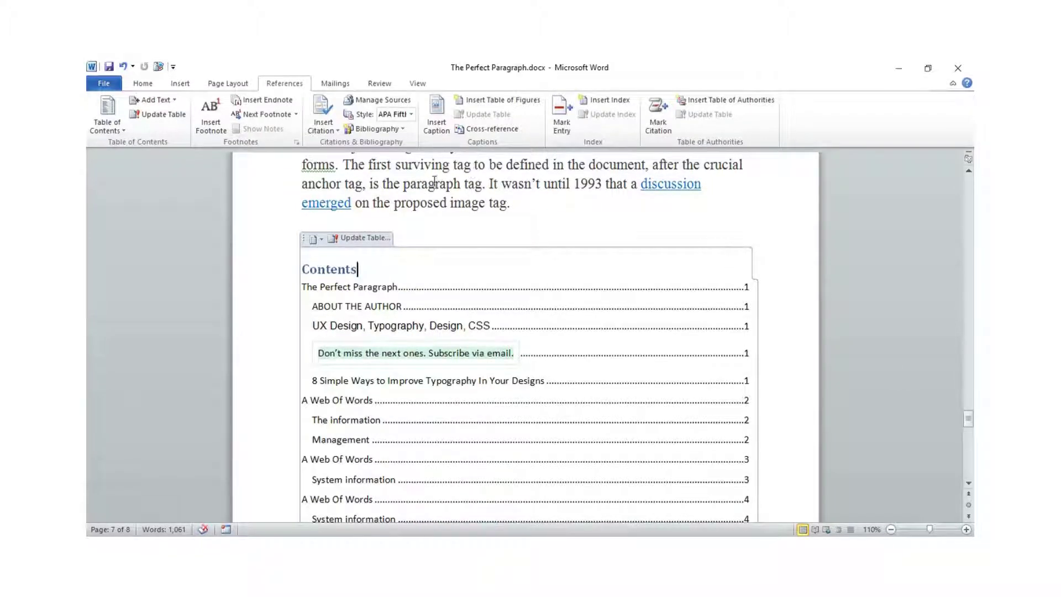
{"action": "left_click_drag", "start_coordinate": [296, 230], "coordinate": [433, 290]}
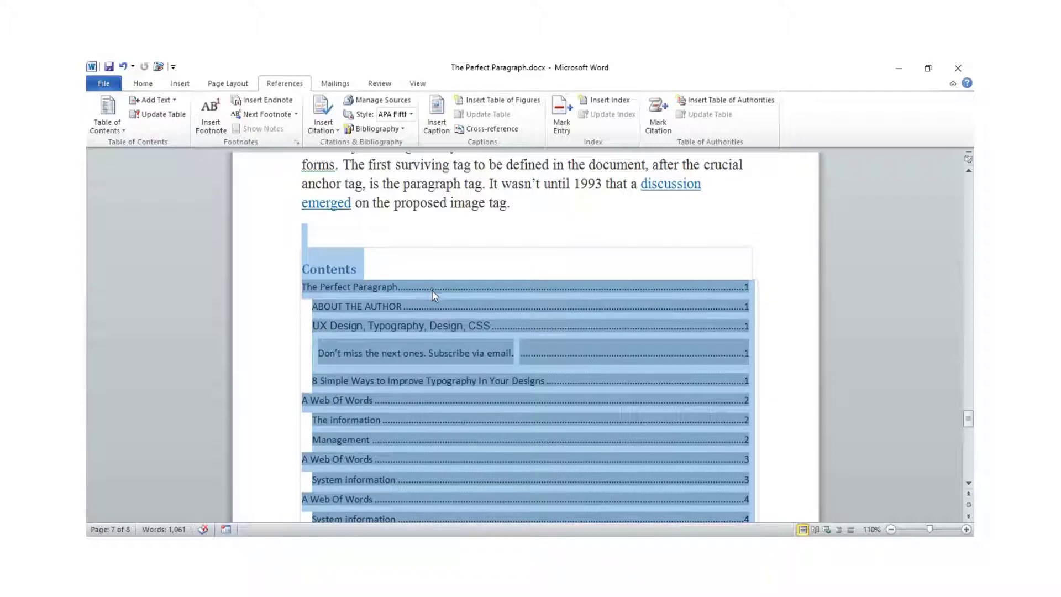
{"action": "key", "text": "Delete"}
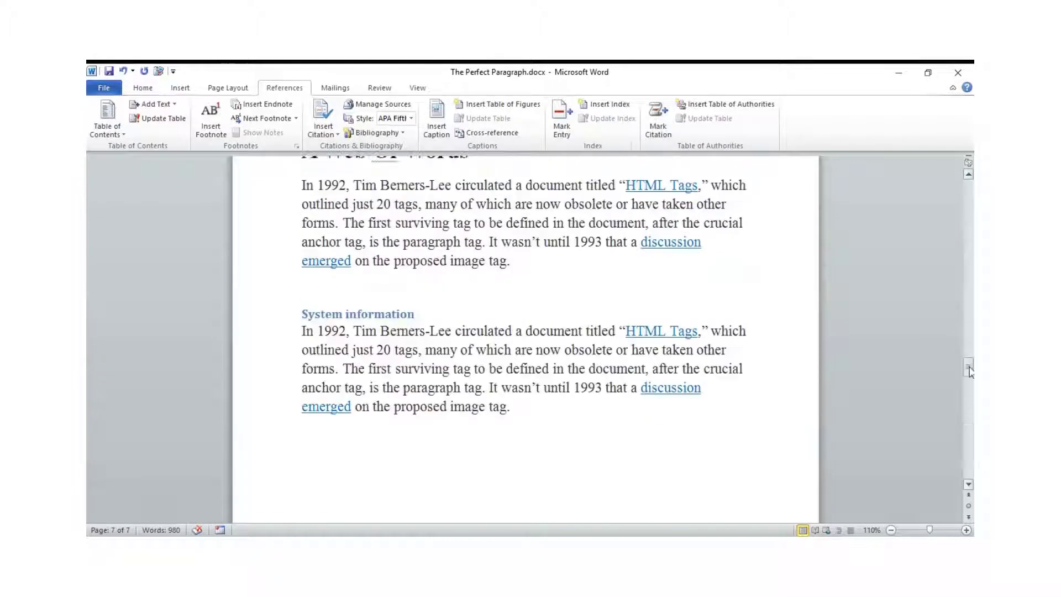
{"action": "left_click_drag", "start_coordinate": [970, 369], "coordinate": [941, 177]}
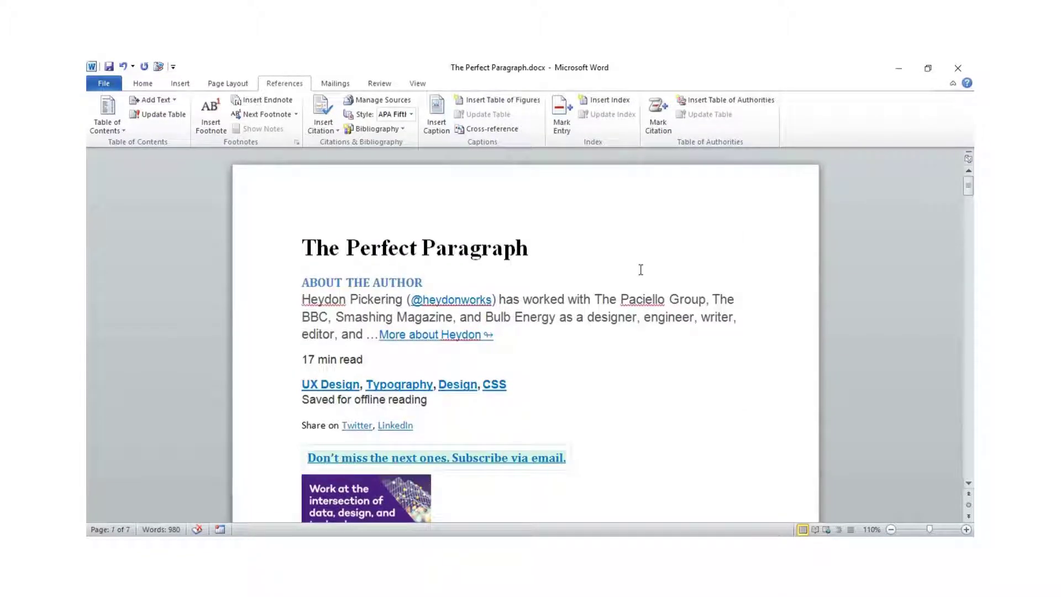
- Select all text and apply the Normal style to the entire document
{"action": "key", "text": "ctrl+a"}
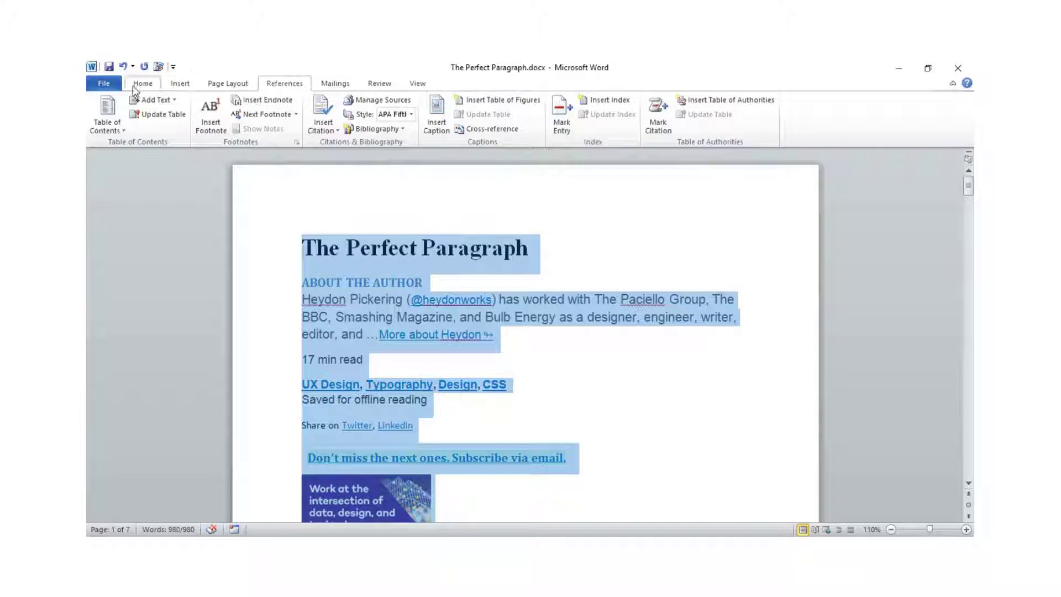
{"action": "left_click", "coordinate": [142, 84]}
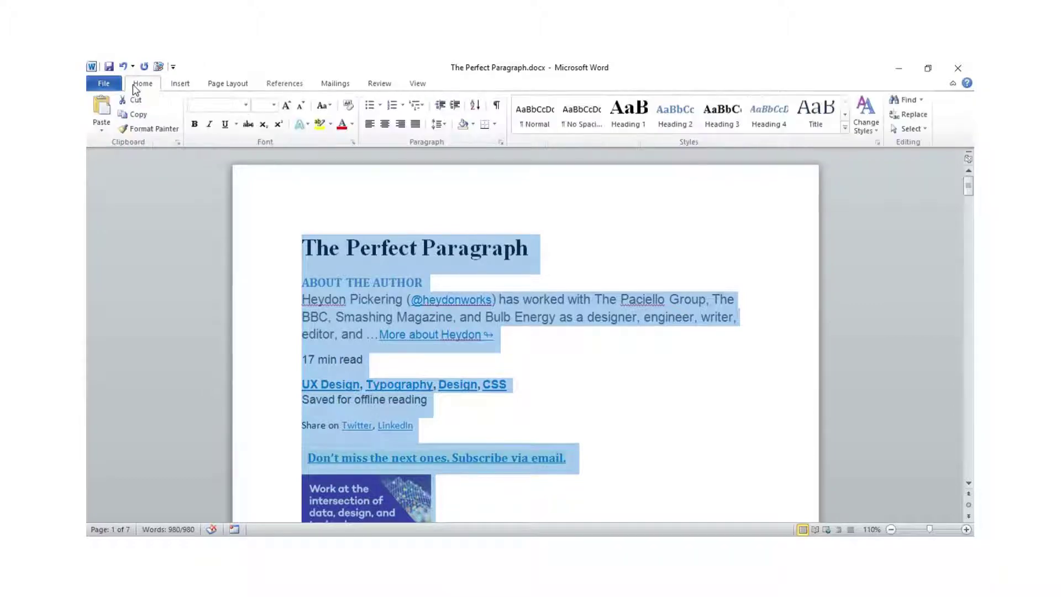
{"action": "left_click", "coordinate": [514, 123]}
{"action": "left_click", "coordinate": [434, 210]}
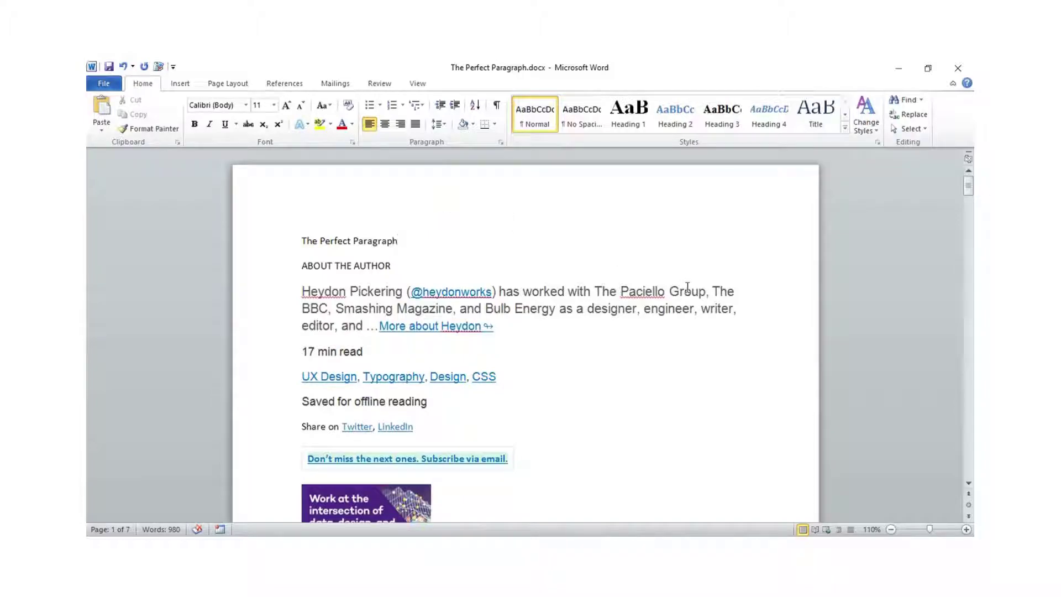
{"action": "left_click_drag", "start_coordinate": [967, 187], "coordinate": [967, 159]}
- Make 'The Perfect Paragraph' Heading 1 and 'ABOUT THE AUTHOR' Heading 2
{"action": "left_click_drag", "start_coordinate": [308, 237], "coordinate": [419, 236]}
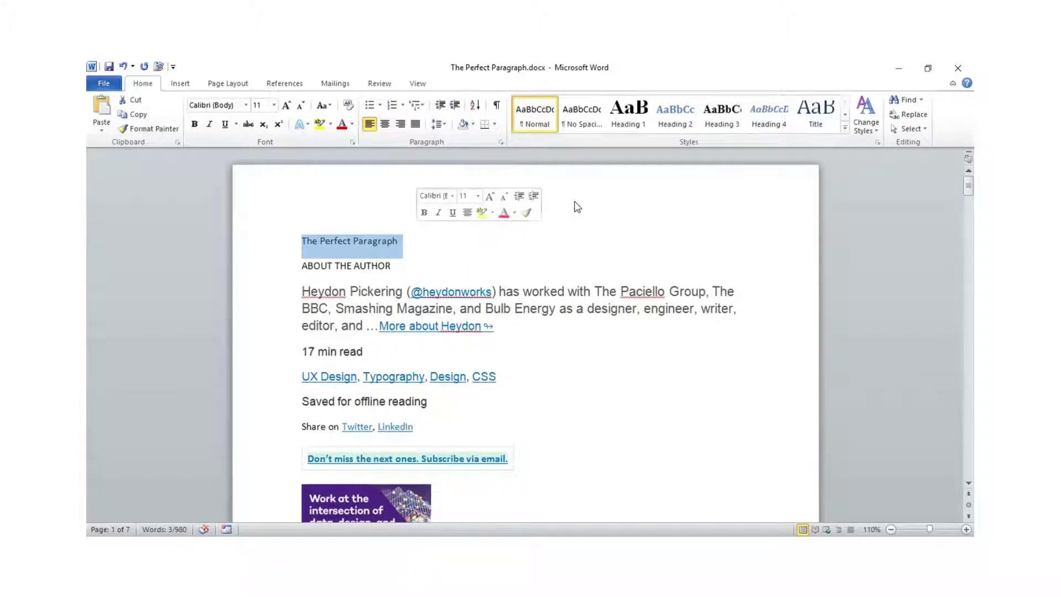
{"action": "left_click", "coordinate": [630, 113]}
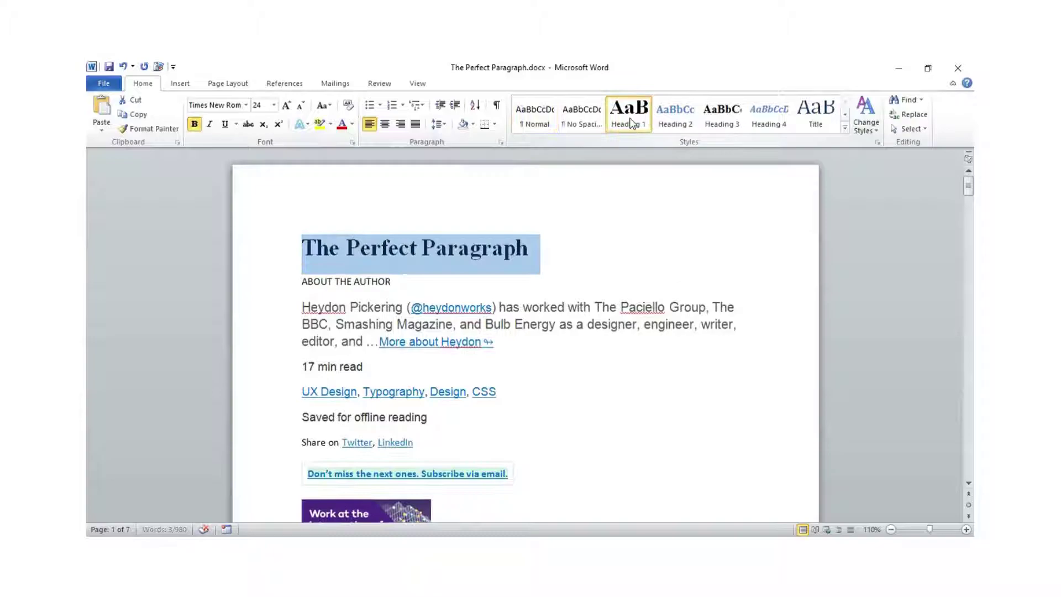
{"action": "left_click", "coordinate": [613, 196]}
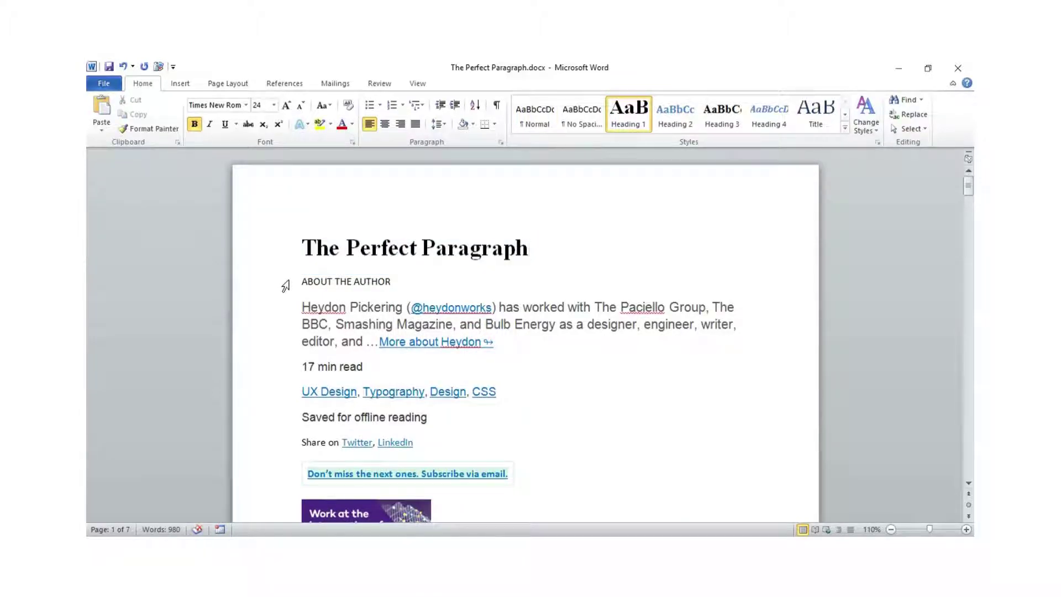
{"action": "left_click_drag", "start_coordinate": [303, 284], "coordinate": [399, 248]}
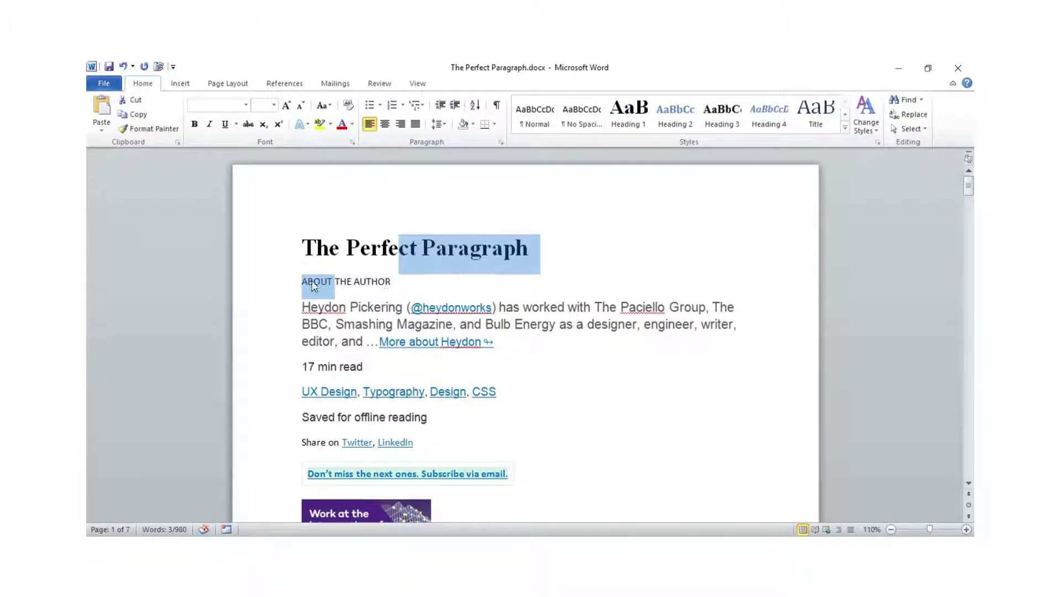
{"action": "left_click_drag", "start_coordinate": [300, 282], "coordinate": [408, 280]}
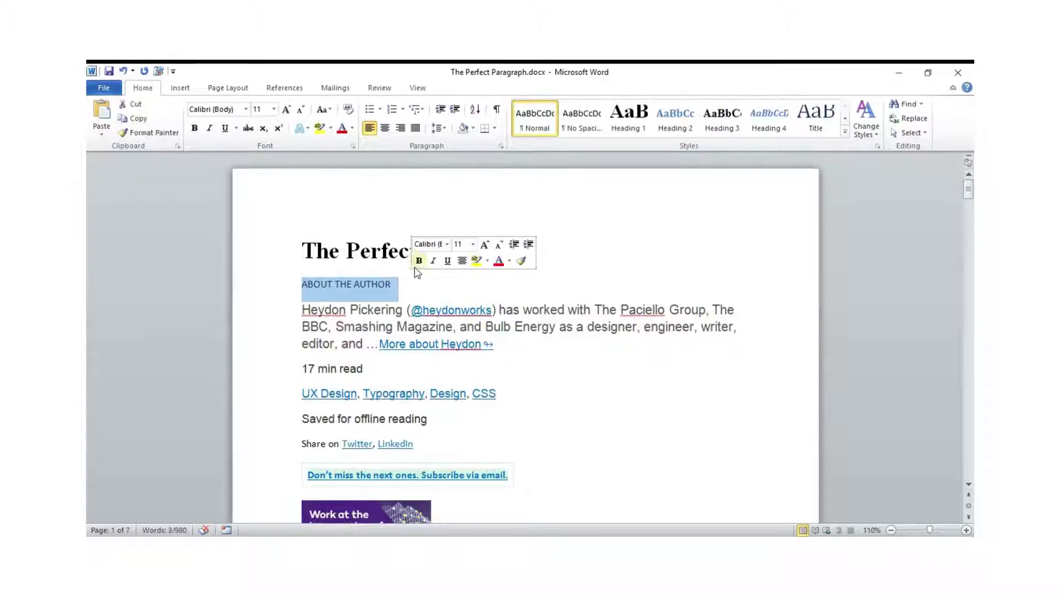
{"action": "left_click", "coordinate": [680, 113]}
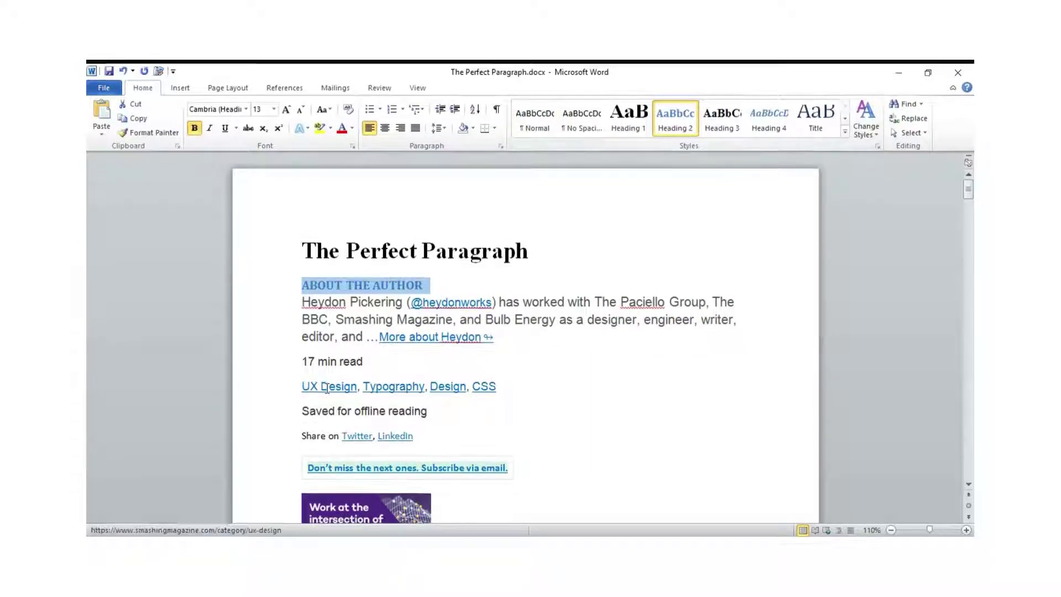
- Apply Heading 2 to the UX Design/Typography/Design/CSS line and the subscribe-via-email line
{"action": "left_click", "coordinate": [306, 387]}
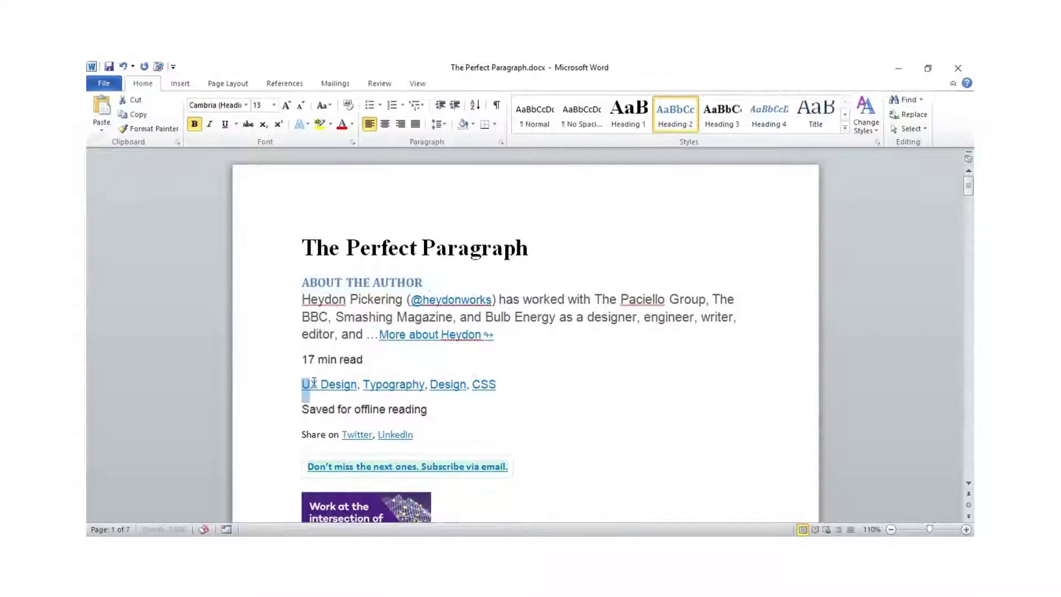
{"action": "left_click", "coordinate": [497, 376], "text": "shift"}
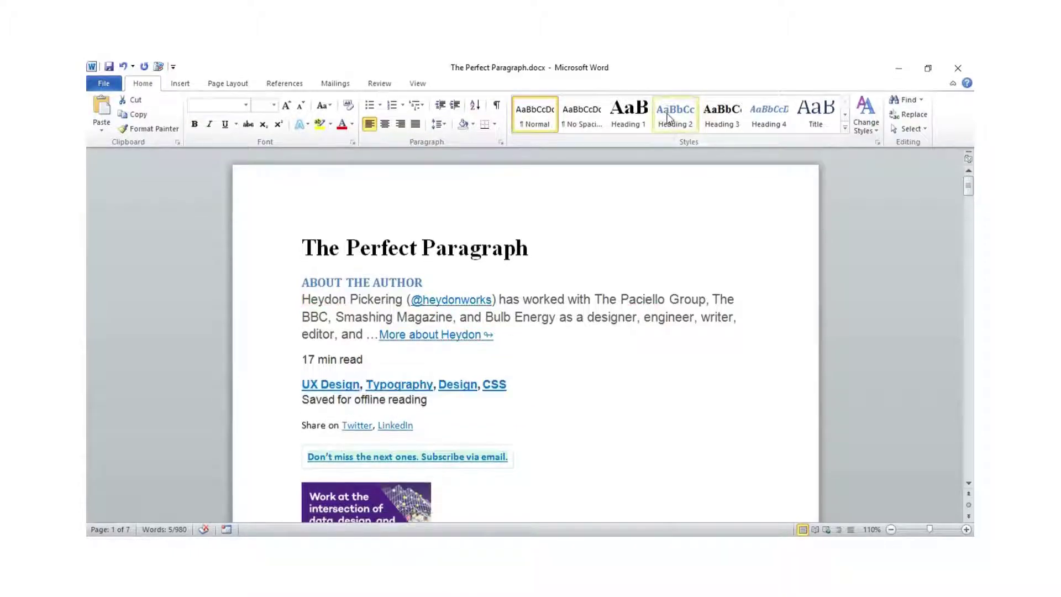
{"action": "left_click", "coordinate": [669, 118]}
{"action": "left_click_drag", "start_coordinate": [511, 459], "coordinate": [307, 457]}
{"action": "left_click", "coordinate": [675, 116]}
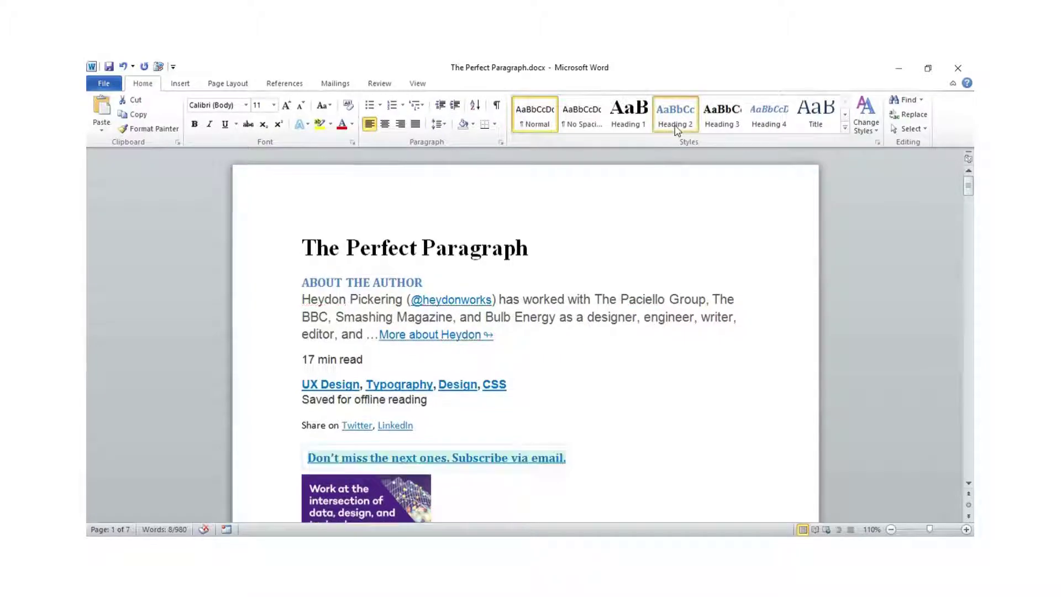
- Apply Heading 2 to '8 Simple Ways to Improve Typography In Your Designs'
{"action": "scroll", "coordinate": [972, 205], "scroll_direction": "down", "scroll_amount": 6}
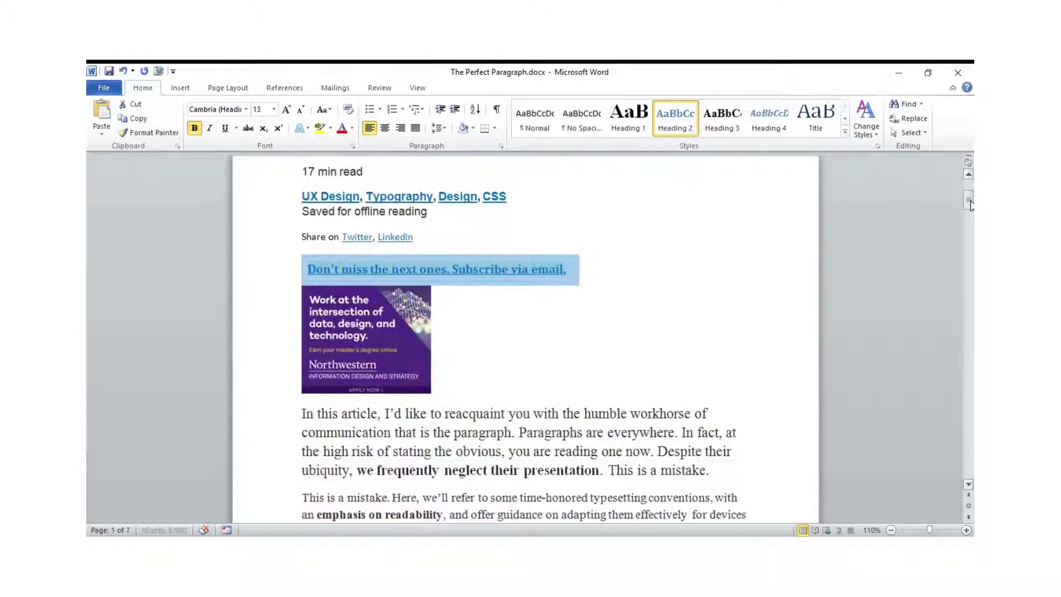
{"action": "scroll", "coordinate": [971, 210], "scroll_direction": "down", "scroll_amount": 1}
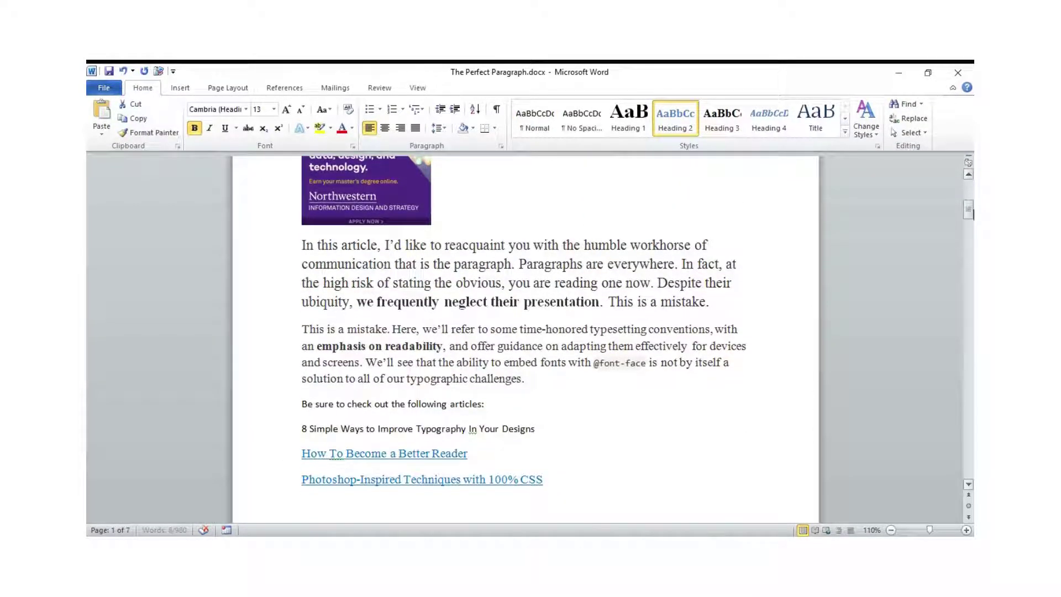
{"action": "scroll", "coordinate": [973, 215], "scroll_direction": "up", "scroll_amount": 1}
{"action": "scroll", "coordinate": [972, 215], "scroll_direction": "down", "scroll_amount": 3}
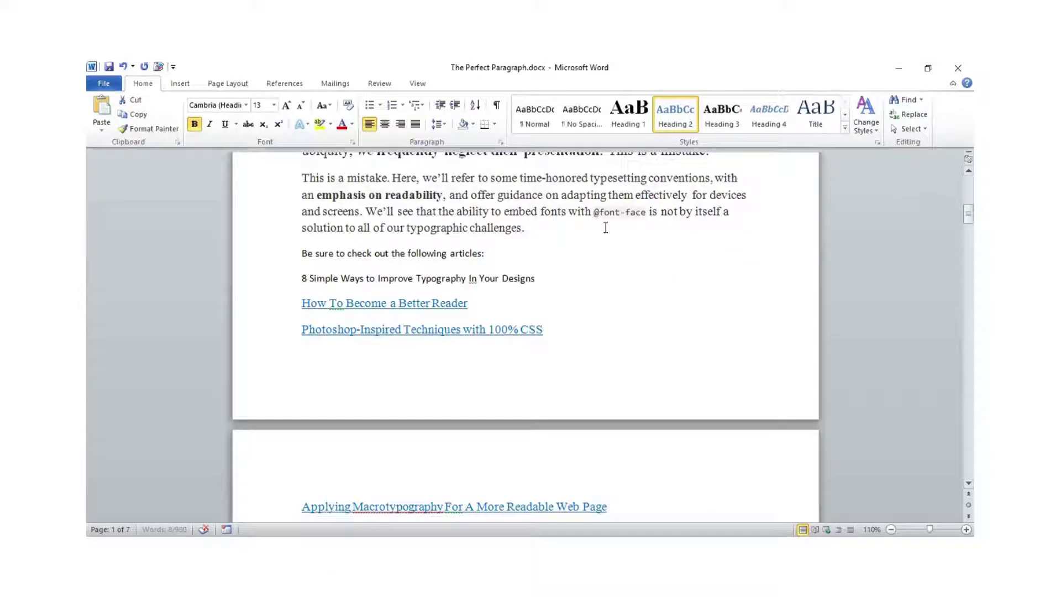
{"action": "left_click_drag", "start_coordinate": [301, 280], "coordinate": [515, 280]}
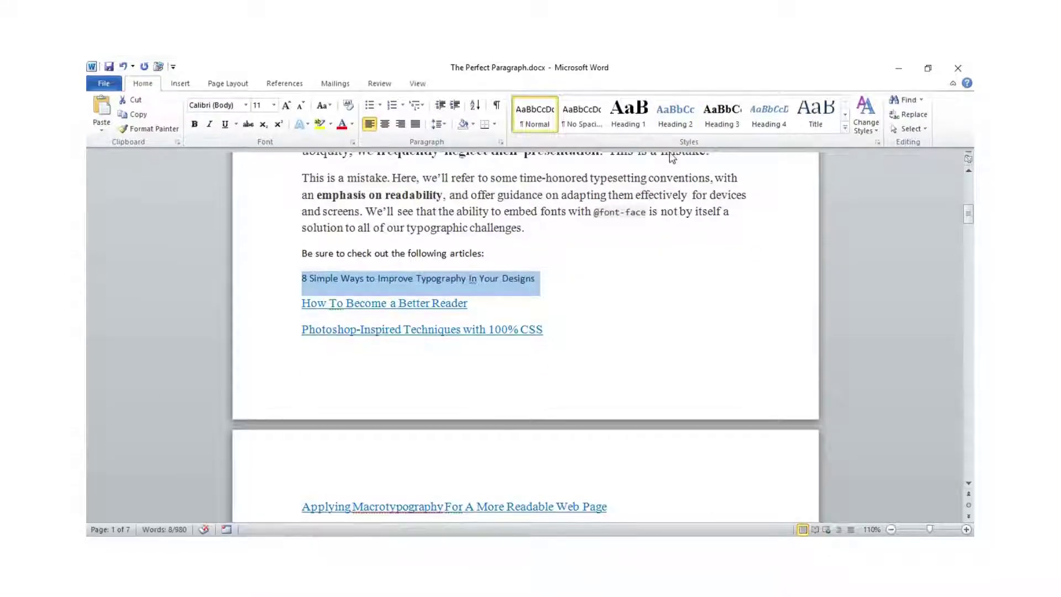
{"action": "left_click", "coordinate": [676, 115]}
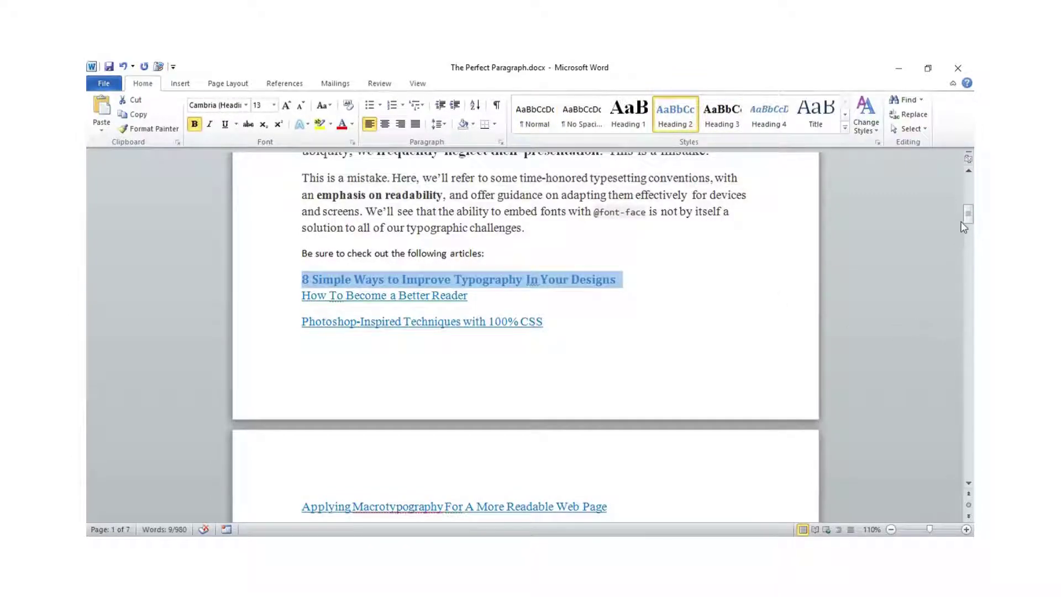
{"action": "left_click_drag", "start_coordinate": [967, 214], "coordinate": [969, 236]}
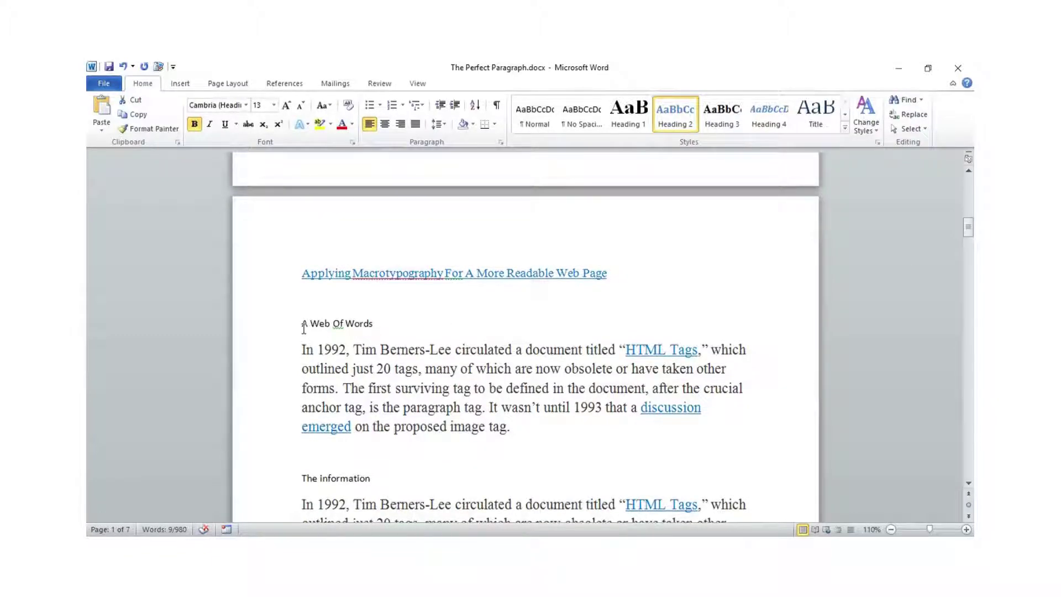
- Make the 'A Web Of Words' line Heading 1
{"action": "left_click_drag", "start_coordinate": [304, 326], "coordinate": [378, 326]}
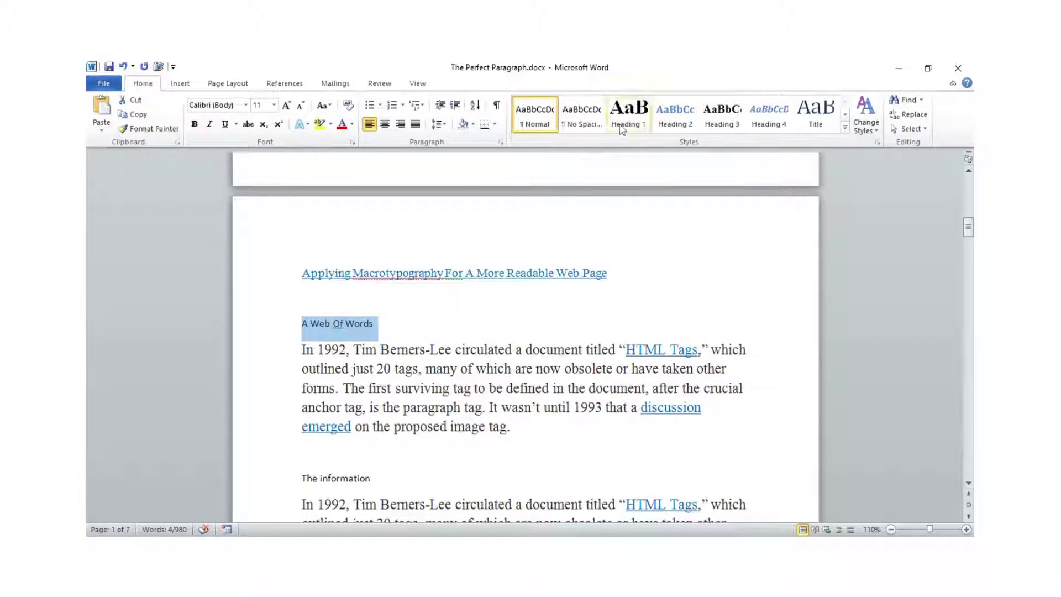
{"action": "left_click", "coordinate": [626, 122]}
{"action": "left_click_drag", "start_coordinate": [971, 227], "coordinate": [971, 232]}
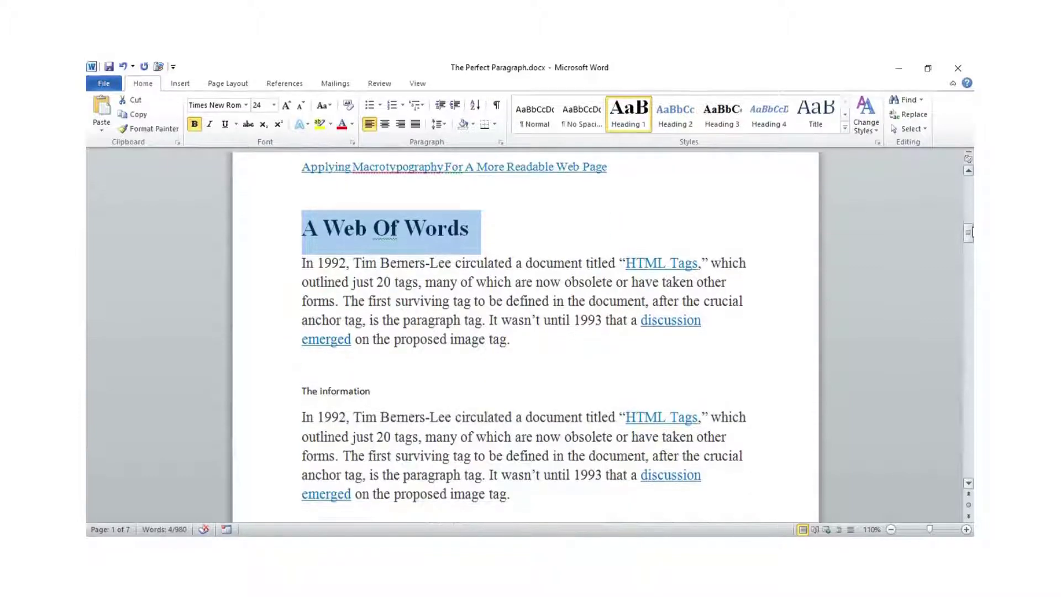
{"action": "left_click", "coordinate": [306, 388]}
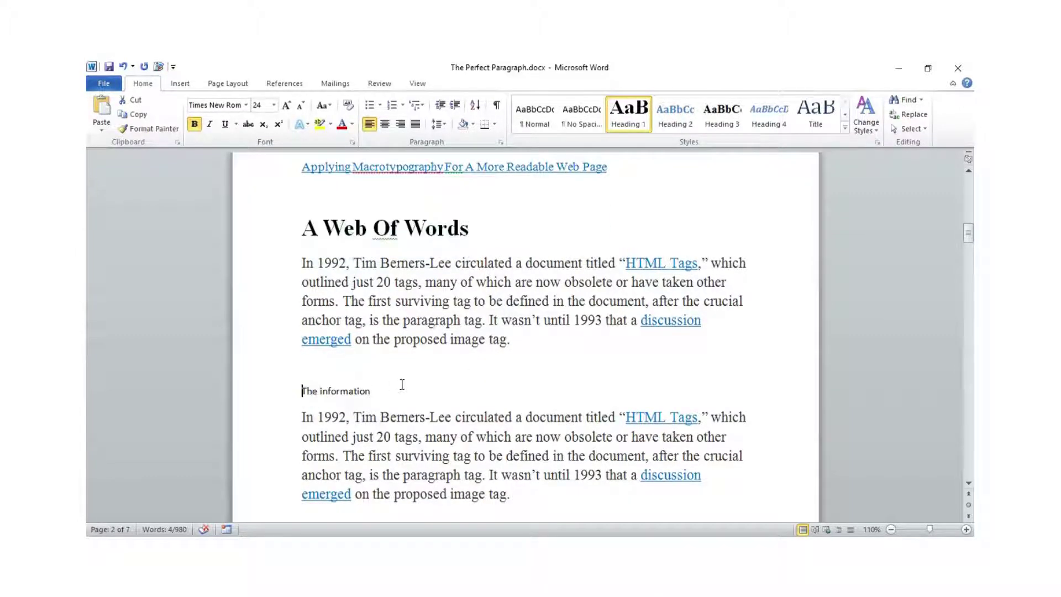
- Apply Heading 2 to 'The information' and 'Management'
{"action": "left_click_drag", "start_coordinate": [400, 382], "coordinate": [391, 386]}
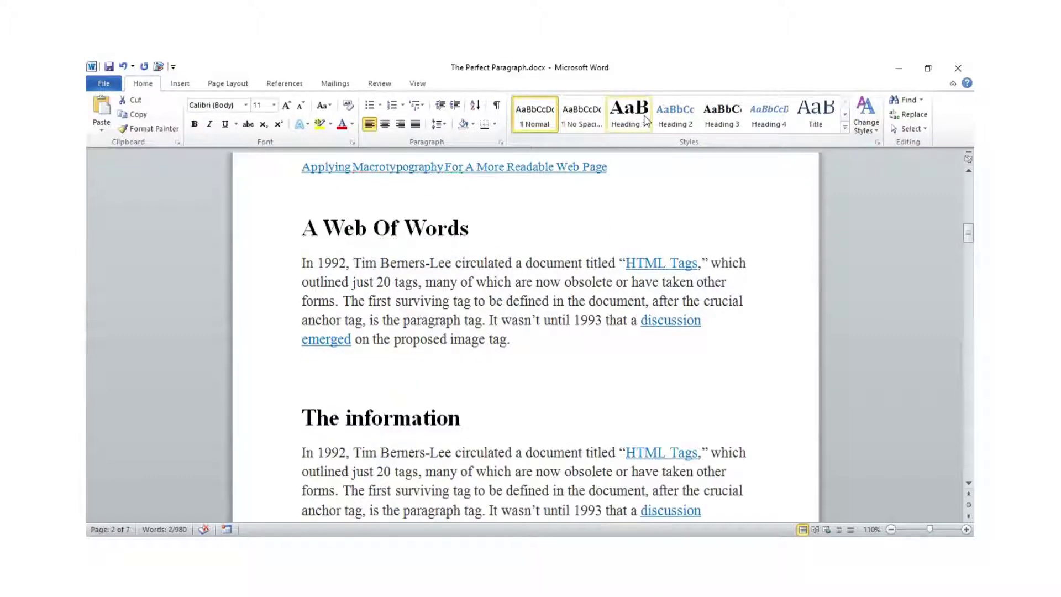
{"action": "left_click", "coordinate": [664, 113]}
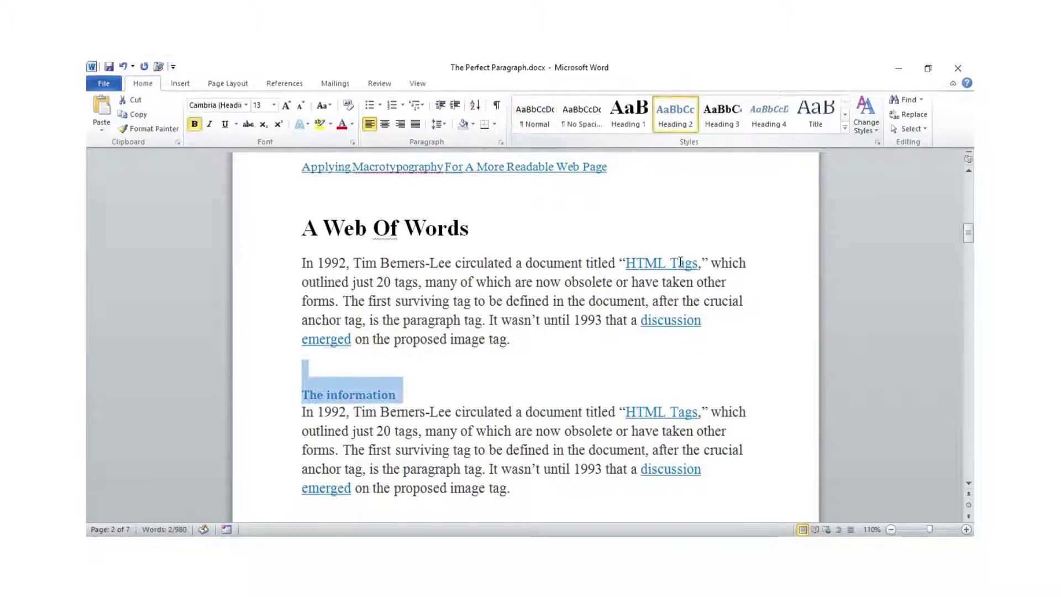
{"action": "scroll", "coordinate": [959, 230], "scroll_direction": "down", "scroll_amount": 4}
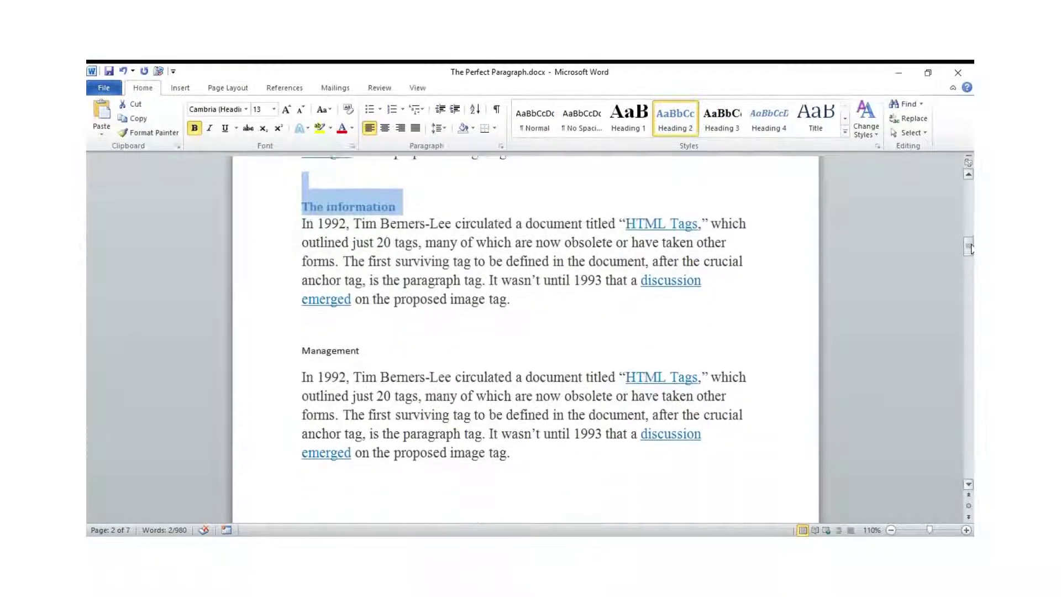
{"action": "left_click_drag", "start_coordinate": [299, 304], "coordinate": [398, 305]}
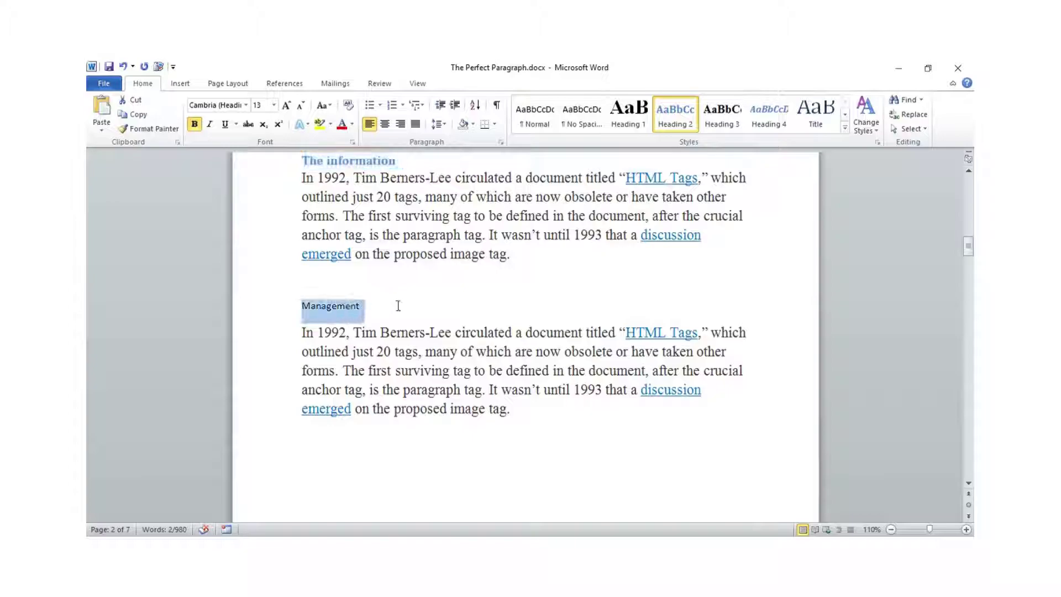
{"action": "left_click", "coordinate": [678, 112]}
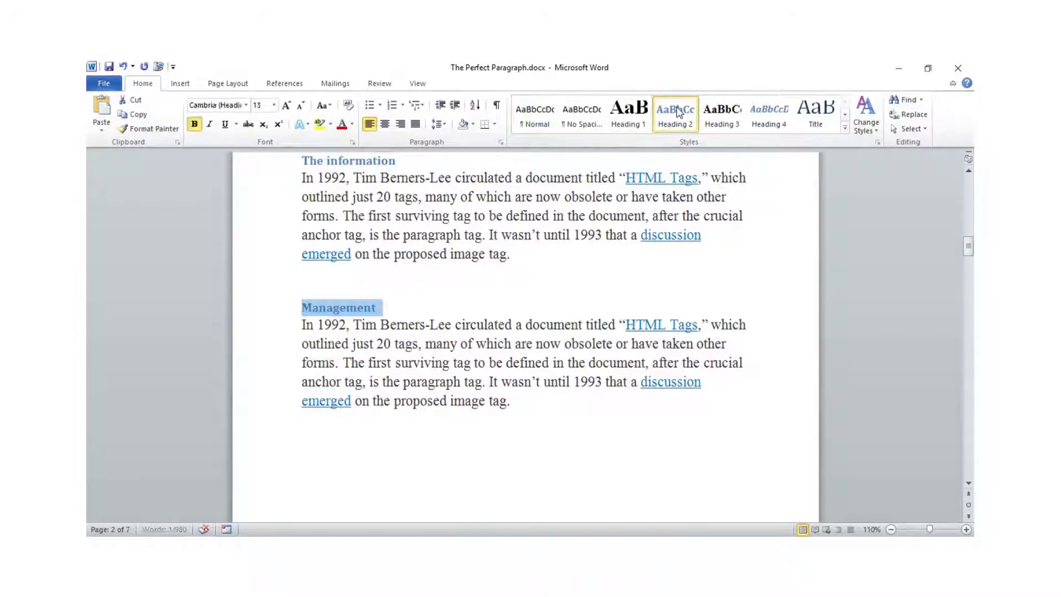
{"action": "scroll", "coordinate": [970, 250], "scroll_direction": "down", "scroll_amount": 6}
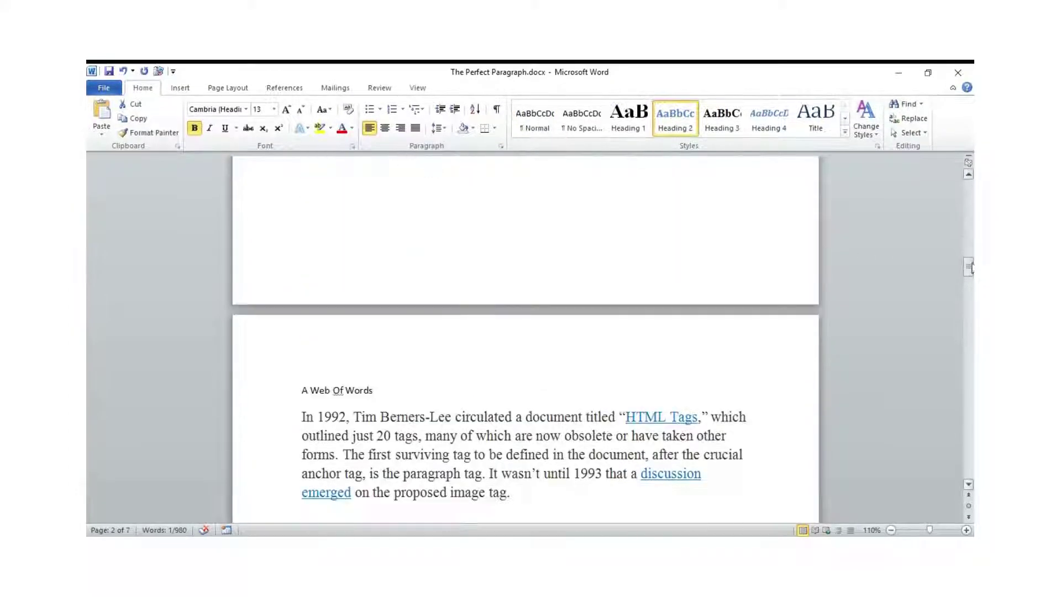
- Style the first following 'A Web Of Words' as Heading 1 and its 'System information' as Heading 2
{"action": "left_click_drag", "start_coordinate": [295, 328], "coordinate": [408, 327]}
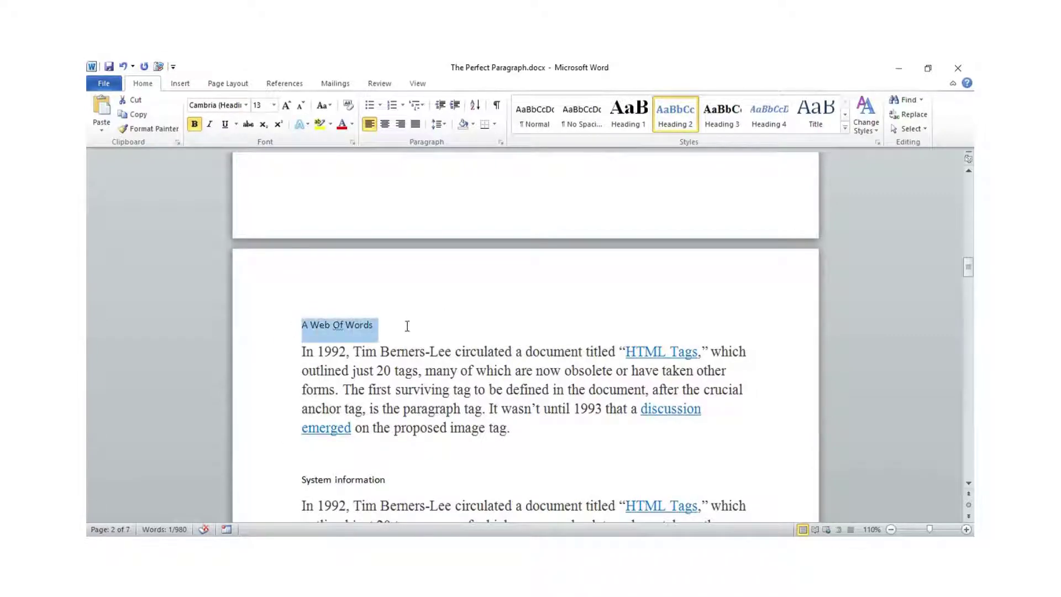
{"action": "left_click", "coordinate": [645, 108]}
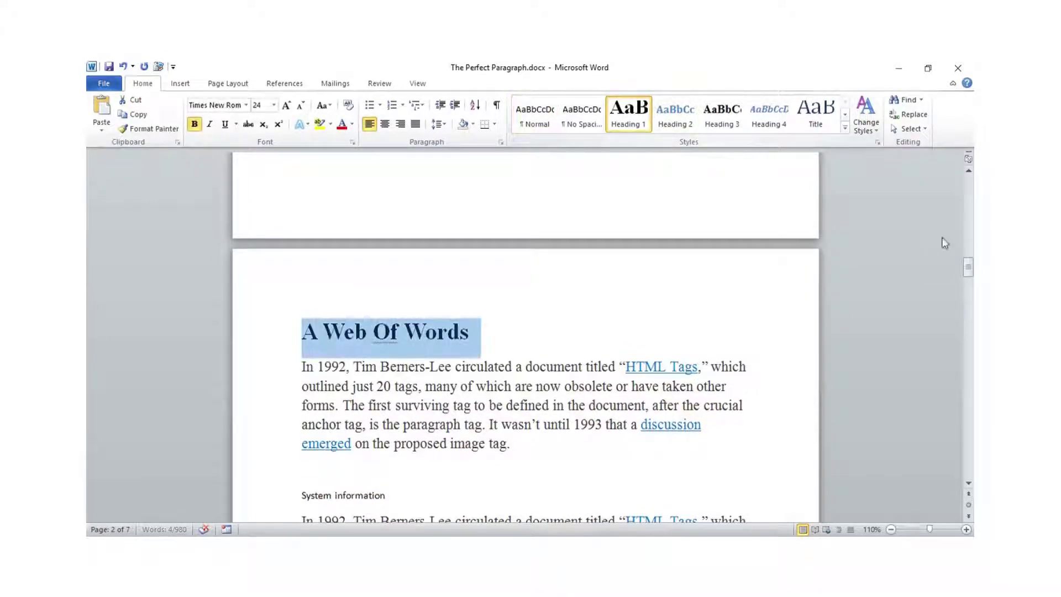
{"action": "scroll", "coordinate": [966, 261], "scroll_direction": "down", "scroll_amount": 5}
{"action": "left_click_drag", "start_coordinate": [301, 219], "coordinate": [416, 218]}
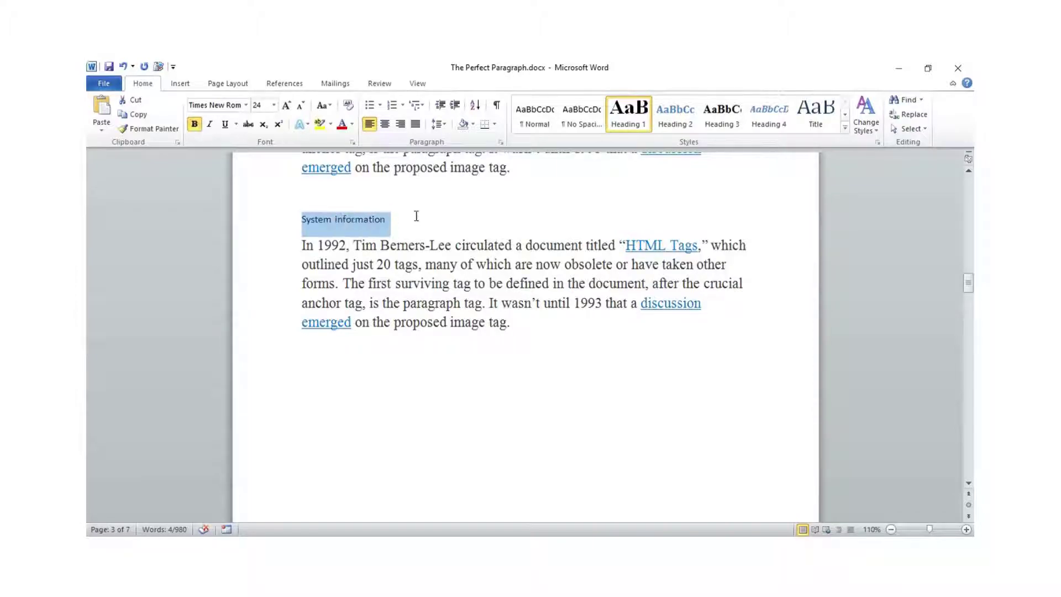
{"action": "left_click", "coordinate": [670, 120]}
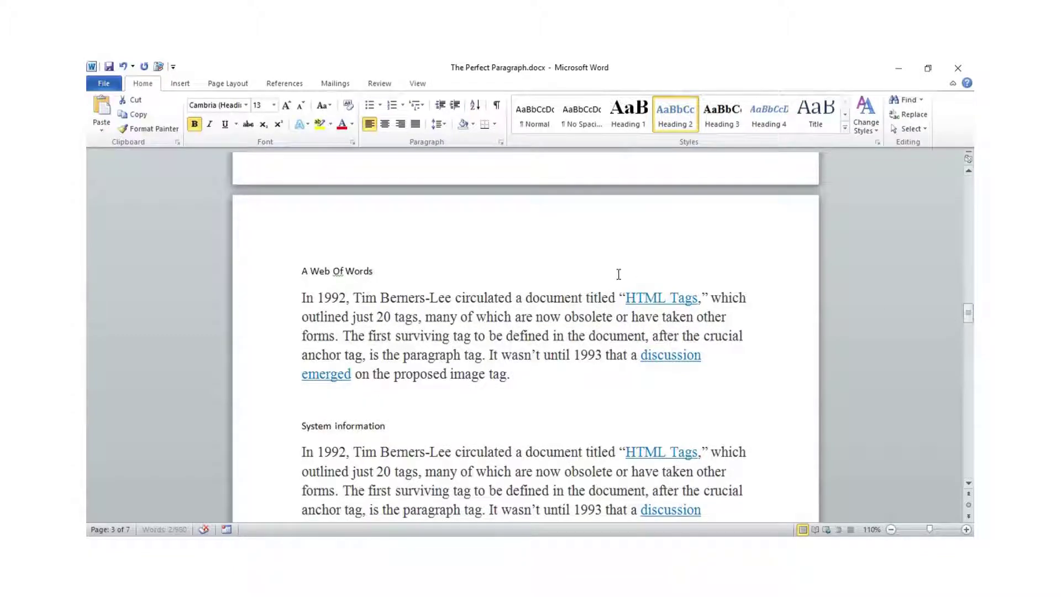
- Give the second 'A Web Of Words' Heading 1 and its 'System information' Heading 2
{"action": "left_click_drag", "start_coordinate": [305, 268], "coordinate": [387, 271]}
{"action": "left_click", "coordinate": [635, 130]}
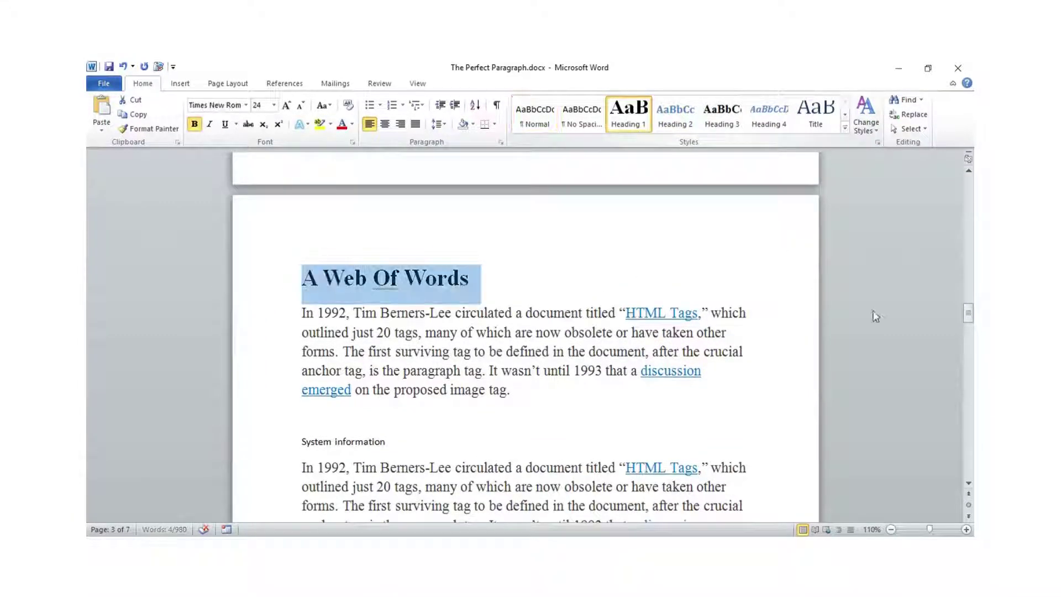
{"action": "left_click", "coordinate": [302, 442]}
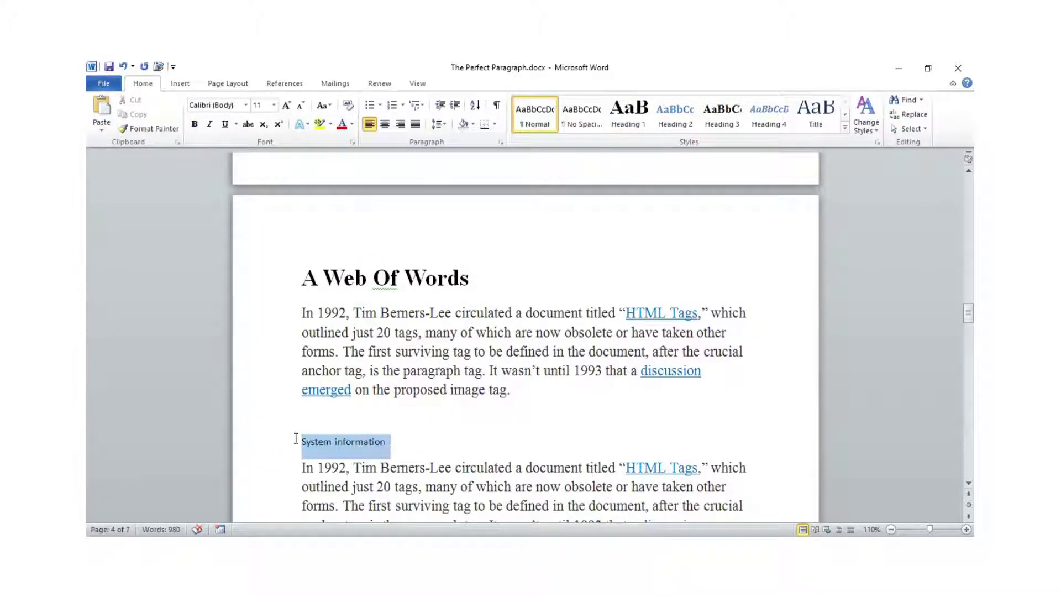
{"action": "left_click_drag", "start_coordinate": [387, 440], "coordinate": [296, 439]}
{"action": "left_click", "coordinate": [674, 116]}
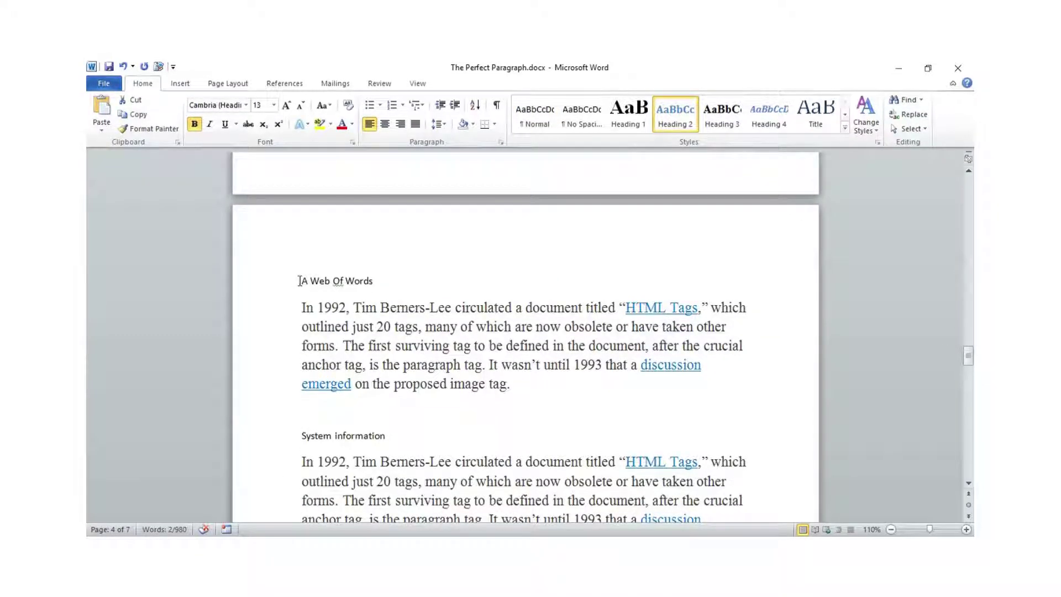
- Apply Heading 1 to the third 'A Web Of Words' and Heading 2 to its 'System information'
{"action": "left_click_drag", "start_coordinate": [299, 281], "coordinate": [386, 285]}
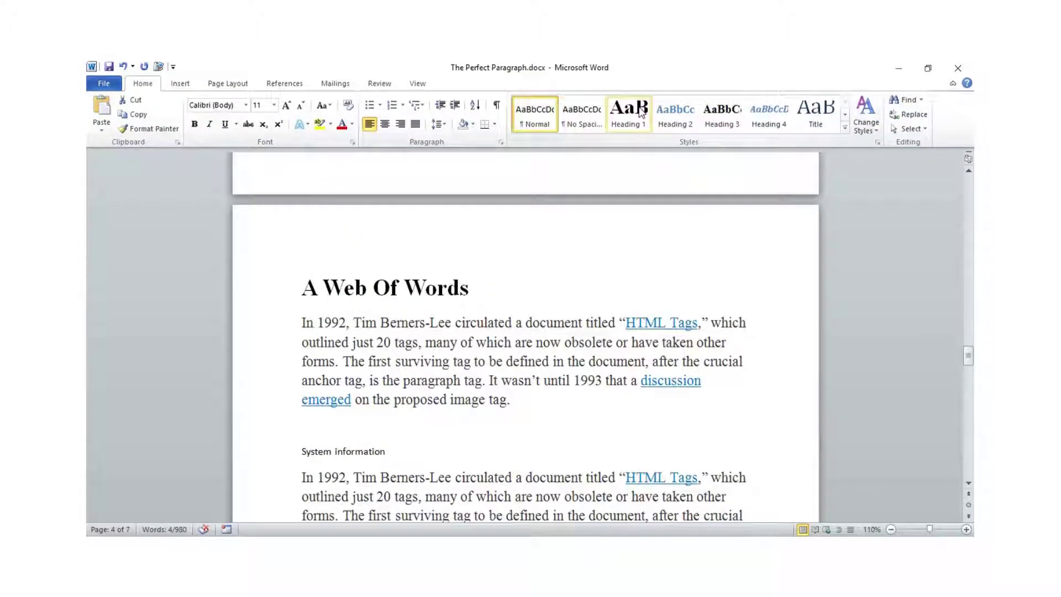
{"action": "left_click", "coordinate": [641, 111]}
{"action": "left_click_drag", "start_coordinate": [304, 457], "coordinate": [407, 455]}
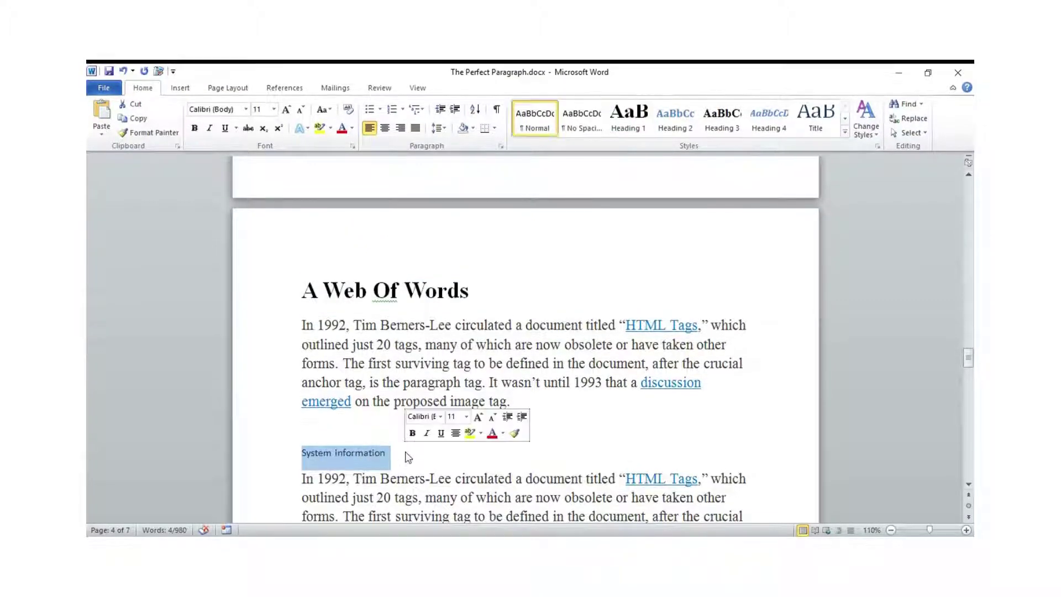
{"action": "left_click", "coordinate": [670, 114]}
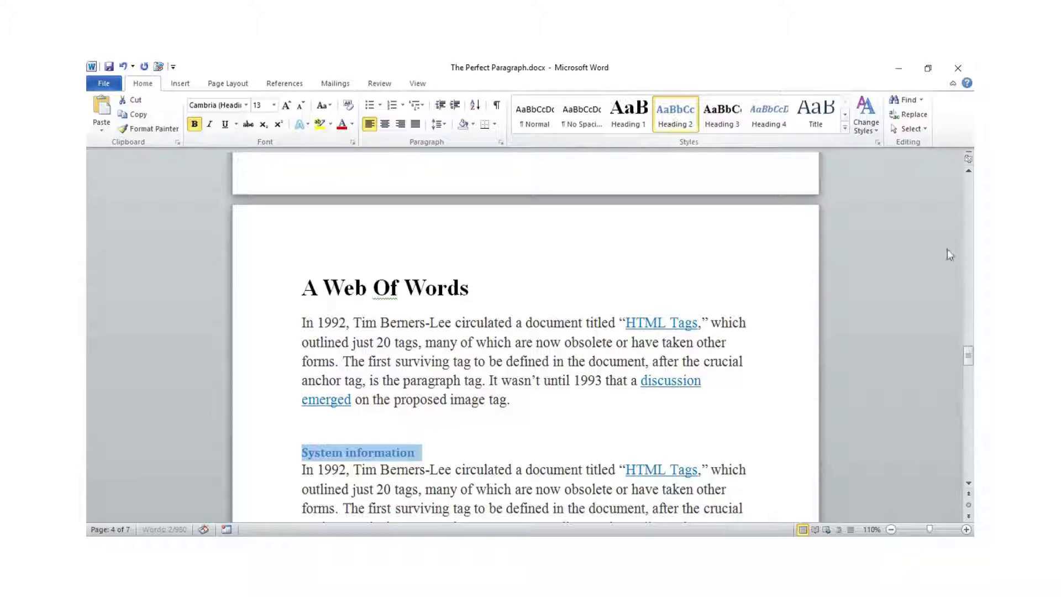
{"action": "left_click_drag", "start_coordinate": [969, 358], "coordinate": [968, 391]}
- Insert an empty line above the next 'A Web Of Words' title to push it onto page 6
{"action": "left_click", "coordinate": [362, 303]}
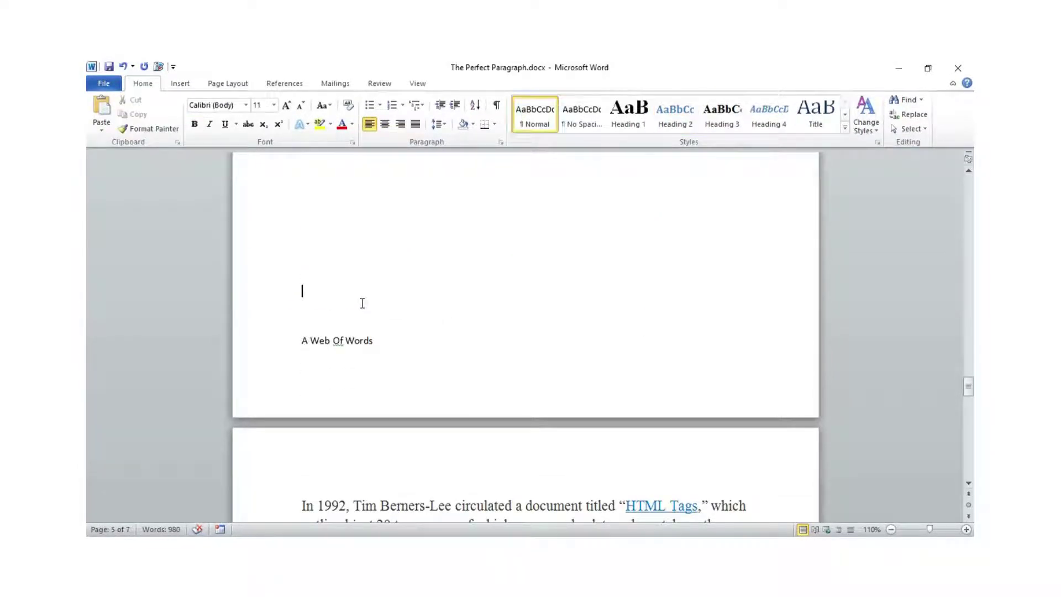
{"action": "key", "text": "Return"}
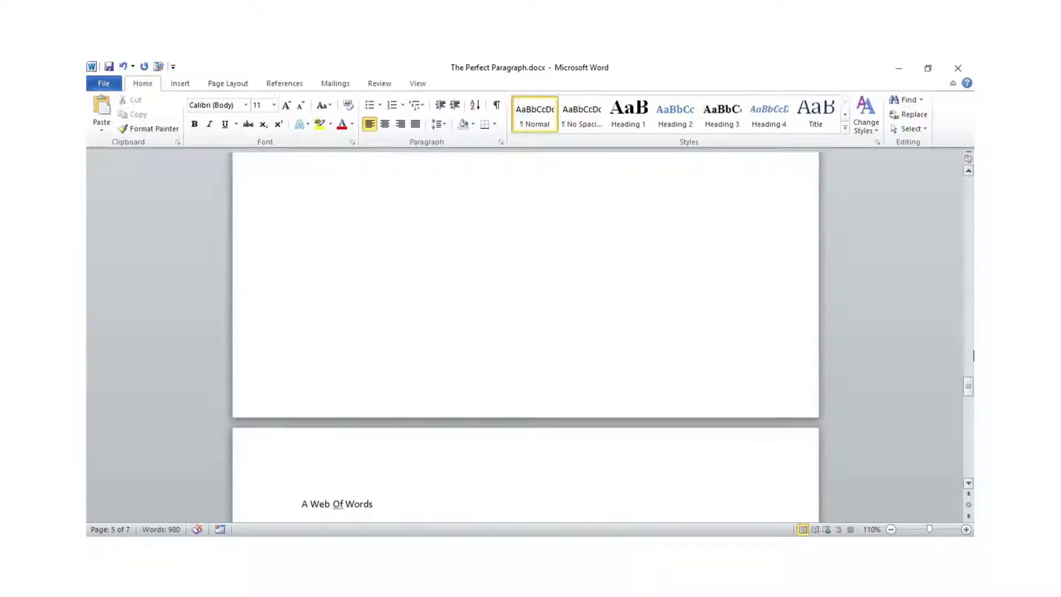
{"action": "scroll", "coordinate": [513, 336], "scroll_direction": "down", "scroll_amount": 5}
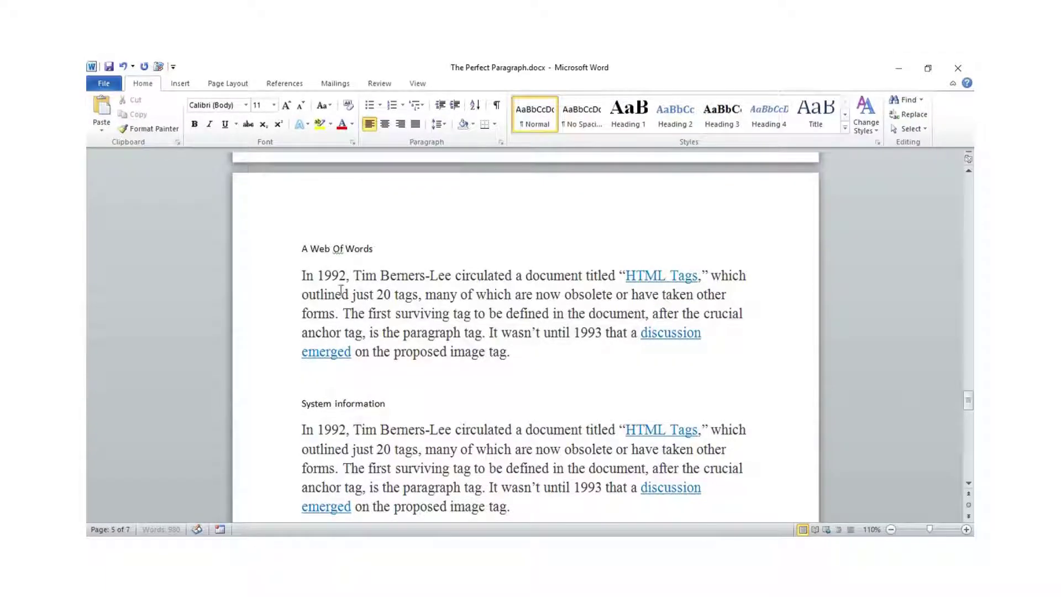
- Make that 'A Web Of Words' Heading 1 and its 'System information' Heading 2
{"action": "left_click_drag", "start_coordinate": [302, 245], "coordinate": [383, 252]}
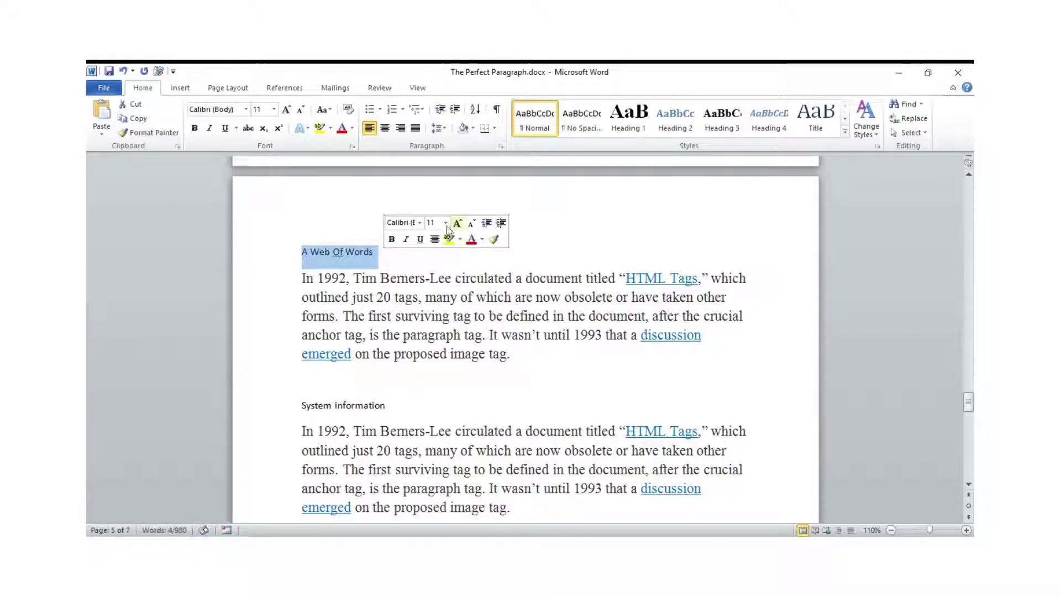
{"action": "left_click", "coordinate": [639, 128]}
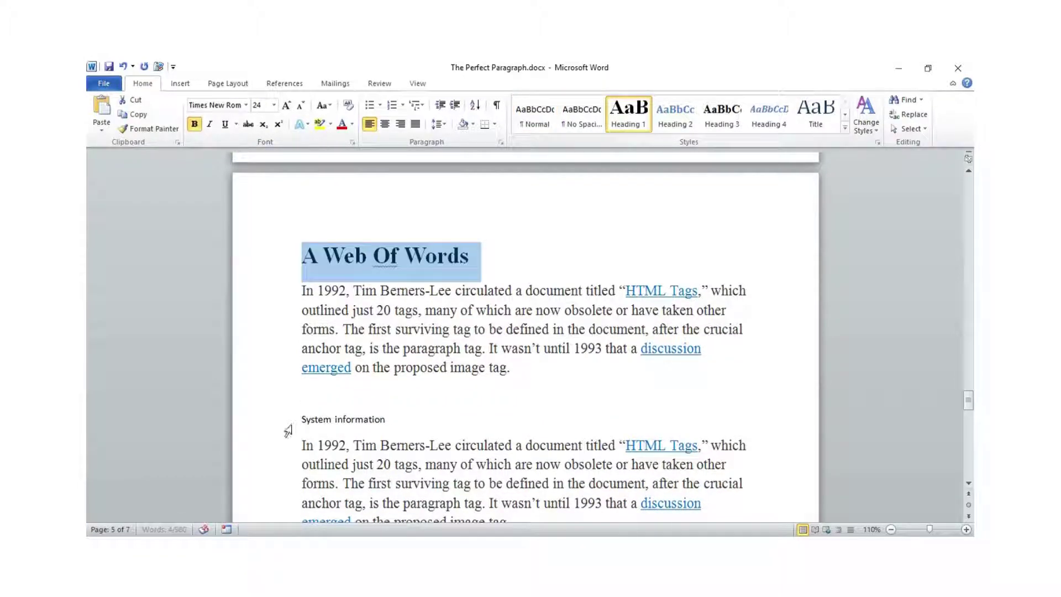
{"action": "left_click_drag", "start_coordinate": [300, 419], "coordinate": [402, 419]}
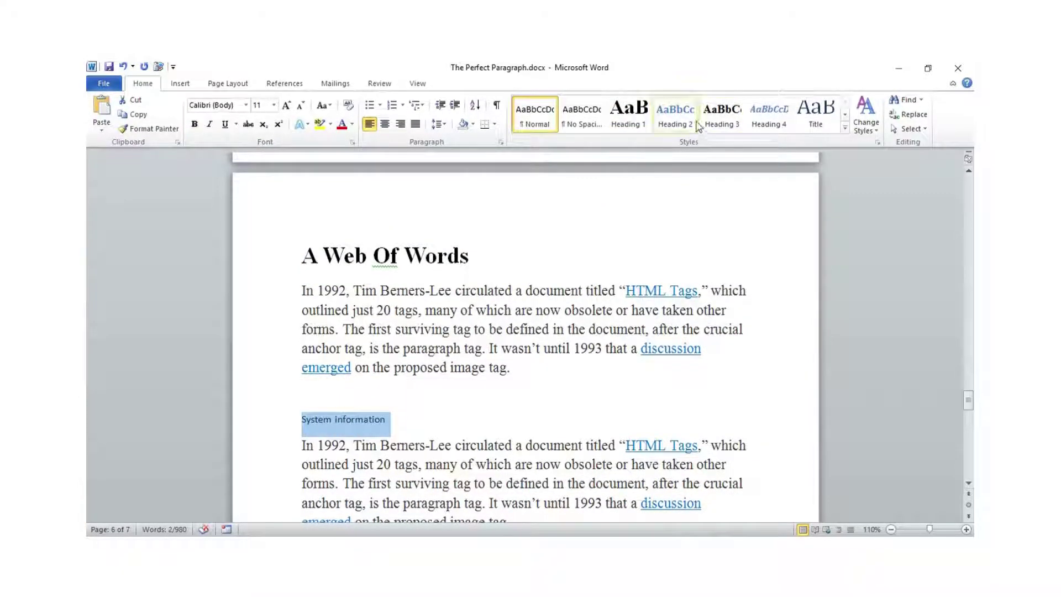
{"action": "left_click", "coordinate": [675, 114]}
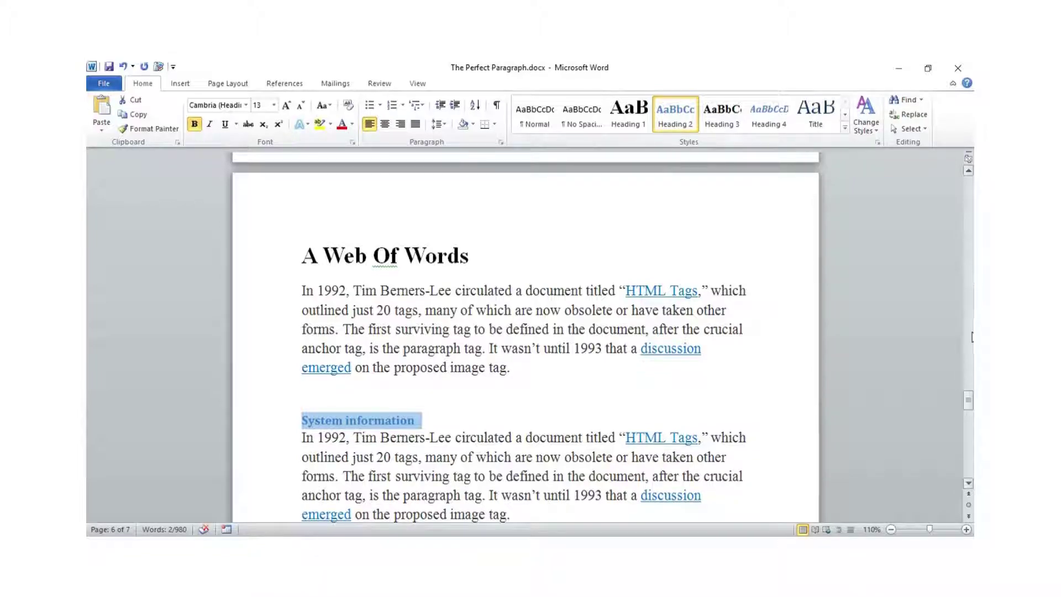
{"action": "mouse_move", "coordinate": [968, 400]}
{"action": "left_mouse_down"}
{"action": "mouse_move", "coordinate": [968, 424]}
{"action": "mouse_move", "coordinate": [968, 405]}
{"action": "left_mouse_up"}
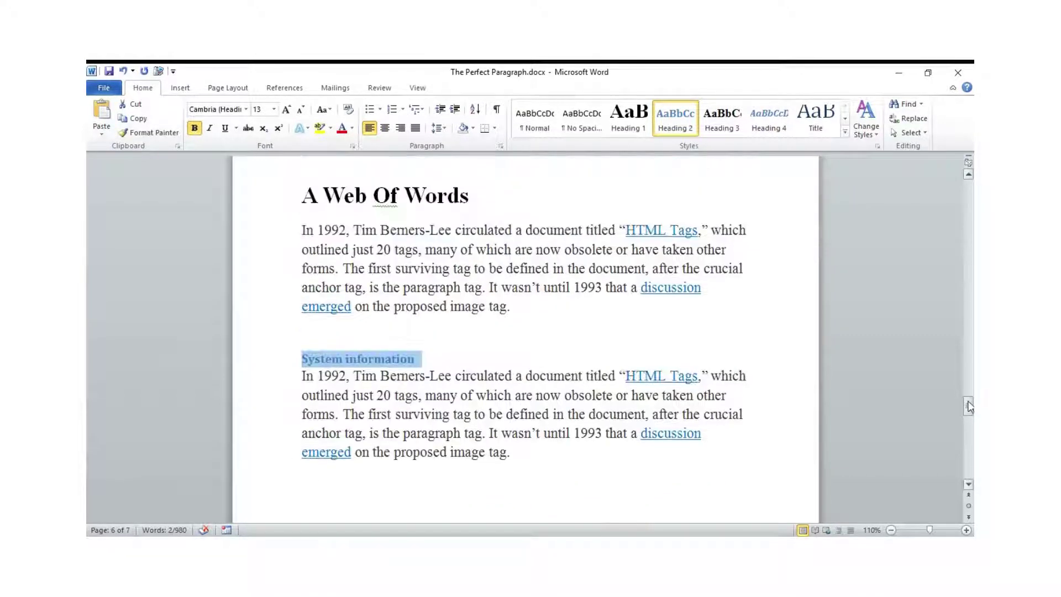
{"action": "left_click", "coordinate": [595, 494]}
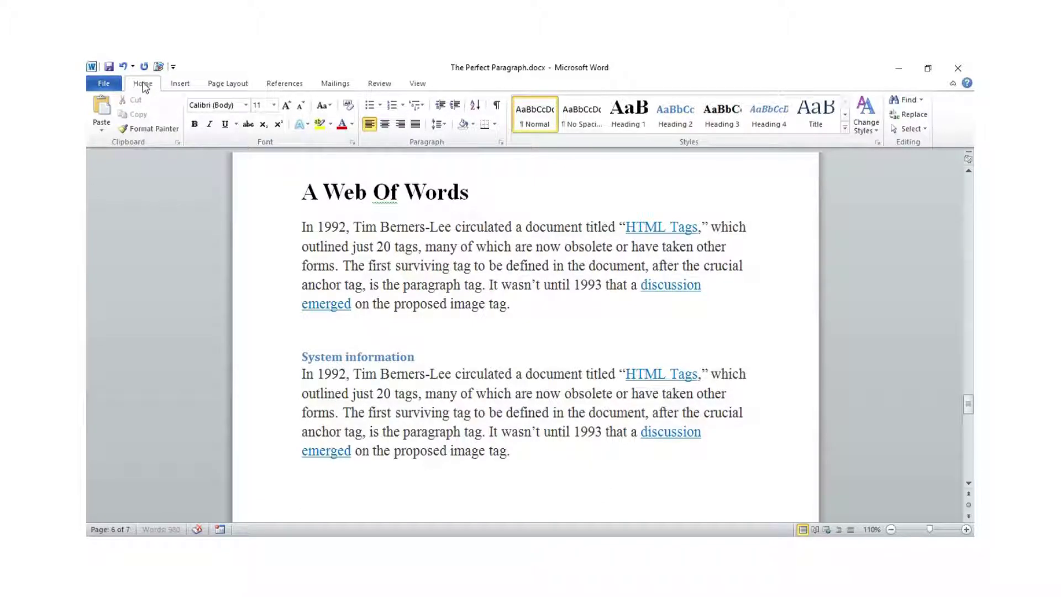
- Insert Automatic Table 1 from the References tab as the document's contents table
{"action": "left_click", "coordinate": [296, 89]}
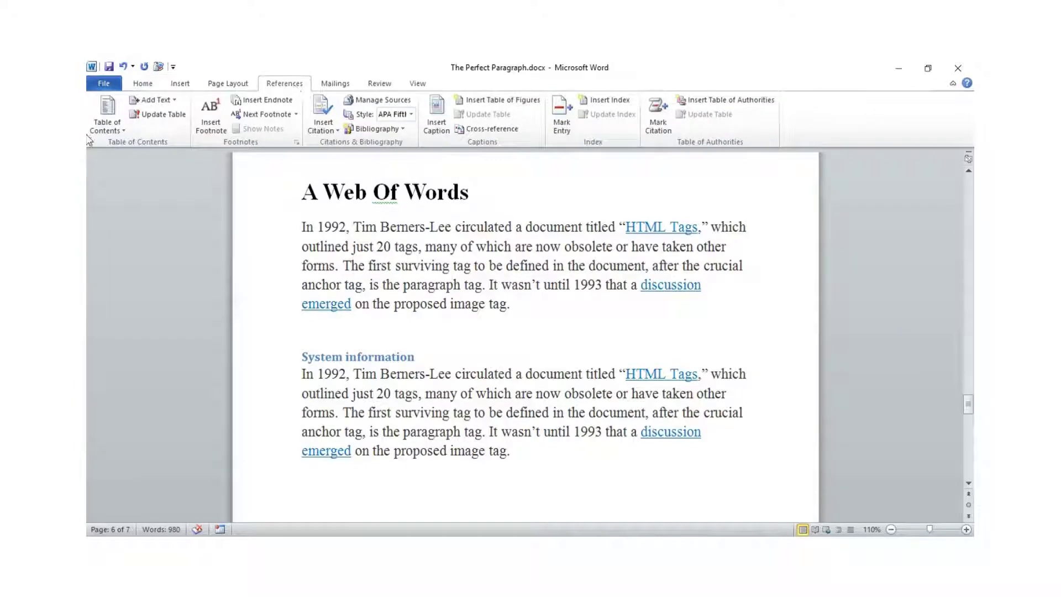
{"action": "left_click", "coordinate": [122, 133]}
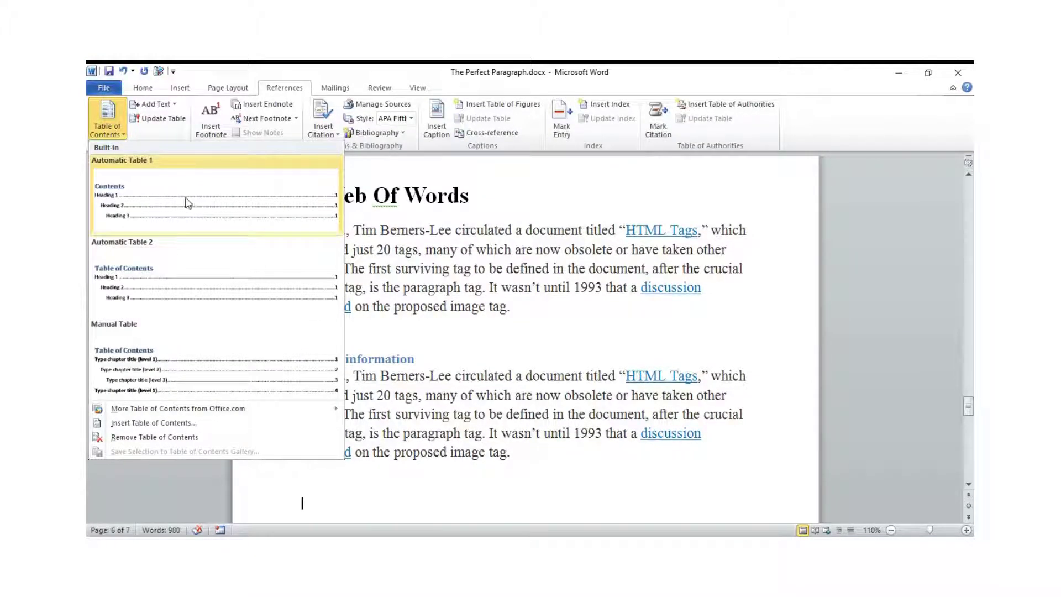
{"action": "left_click", "coordinate": [257, 203]}
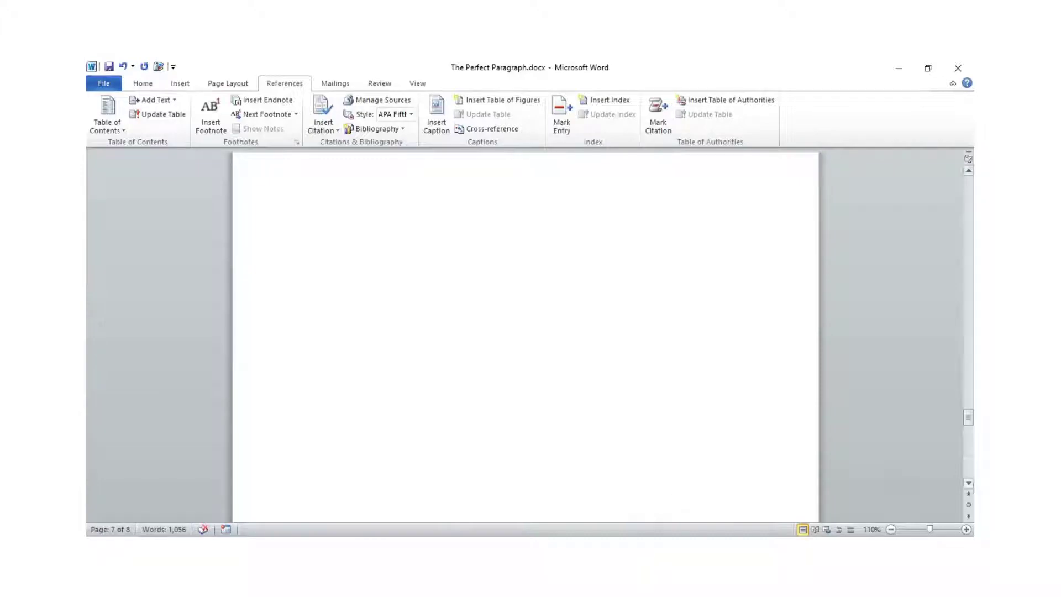
- Remove the page break before the last 'A Web Of Words' heading with Backspace
{"action": "left_click_drag", "start_coordinate": [973, 422], "coordinate": [966, 373]}
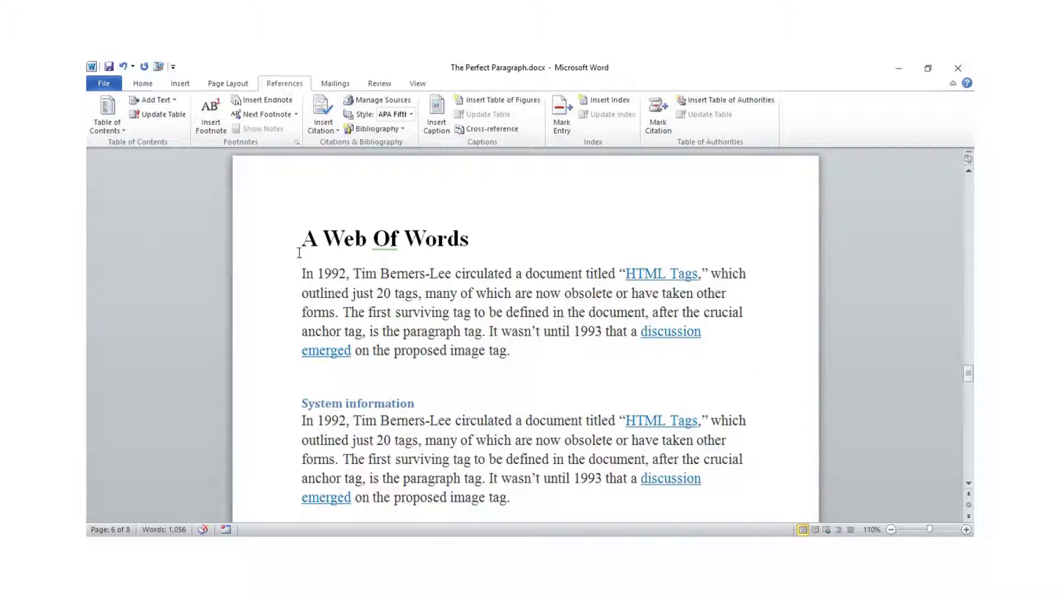
{"action": "key", "text": "BackSpace"}
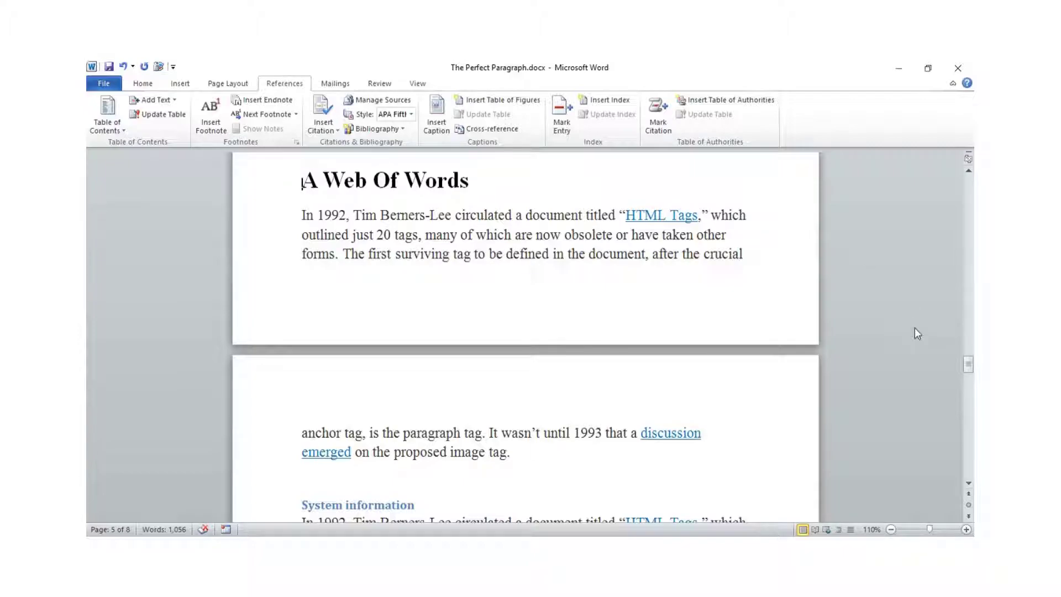
{"action": "left_click_drag", "start_coordinate": [971, 362], "coordinate": [971, 391]}
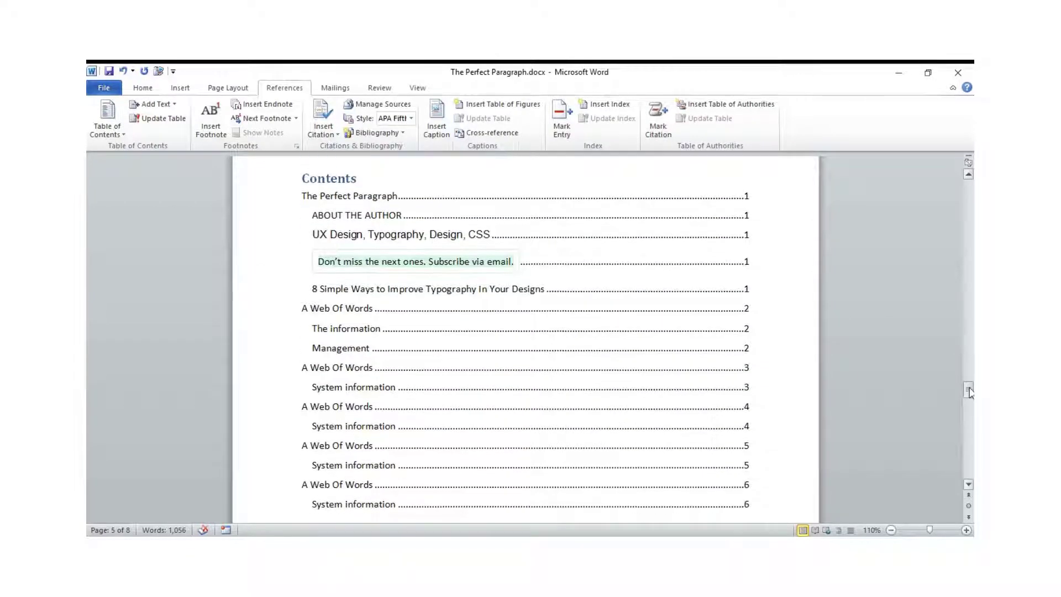